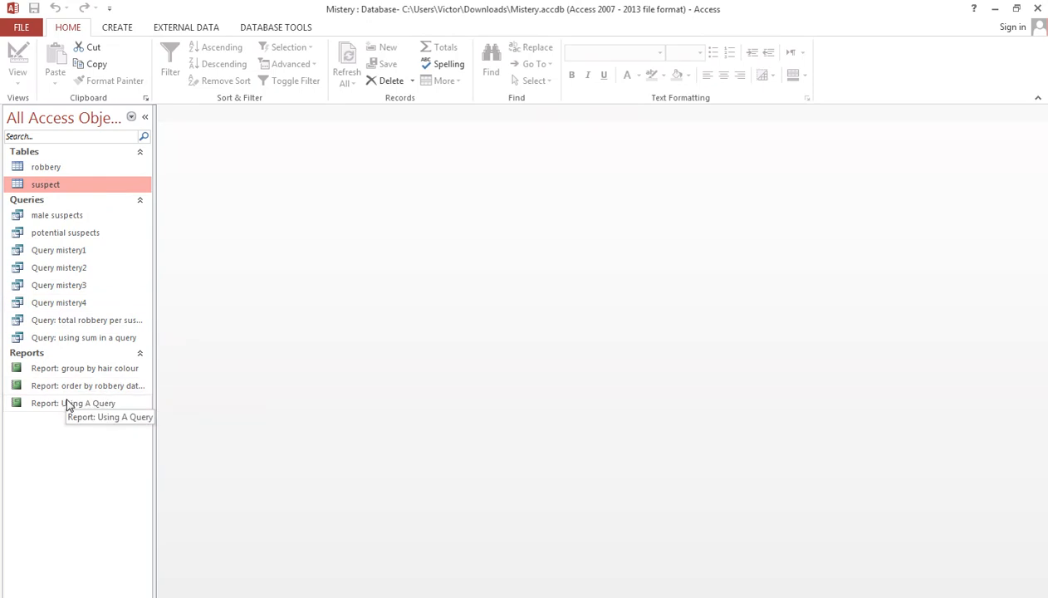
Step: Open the robbery table and export it as the Excel Workbook robbery.xlsx in Documents, replacing the existing file without saving the export steps
left_click(55, 170)
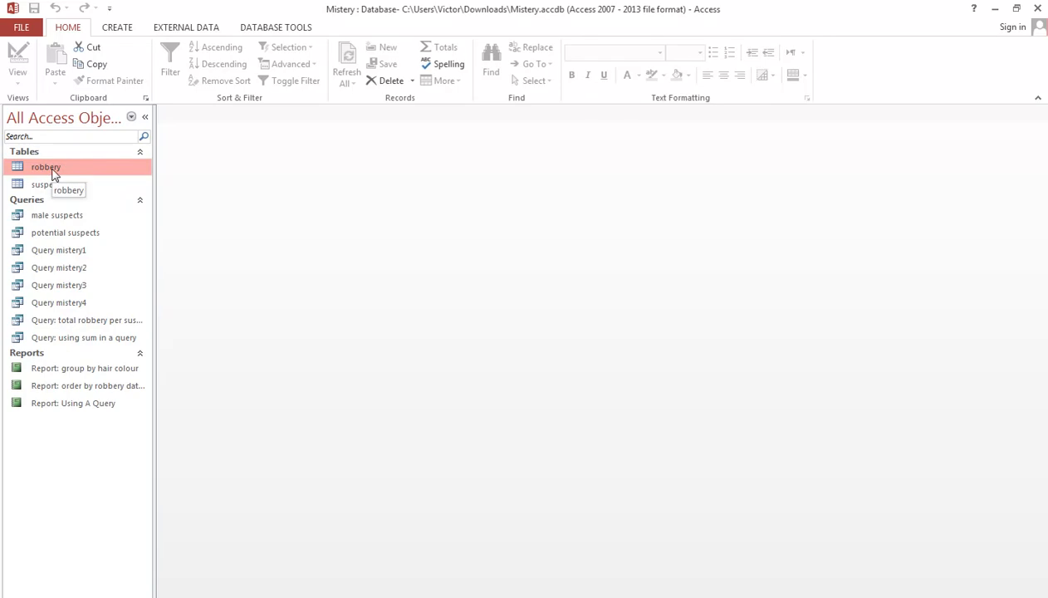
double_click(51, 168)
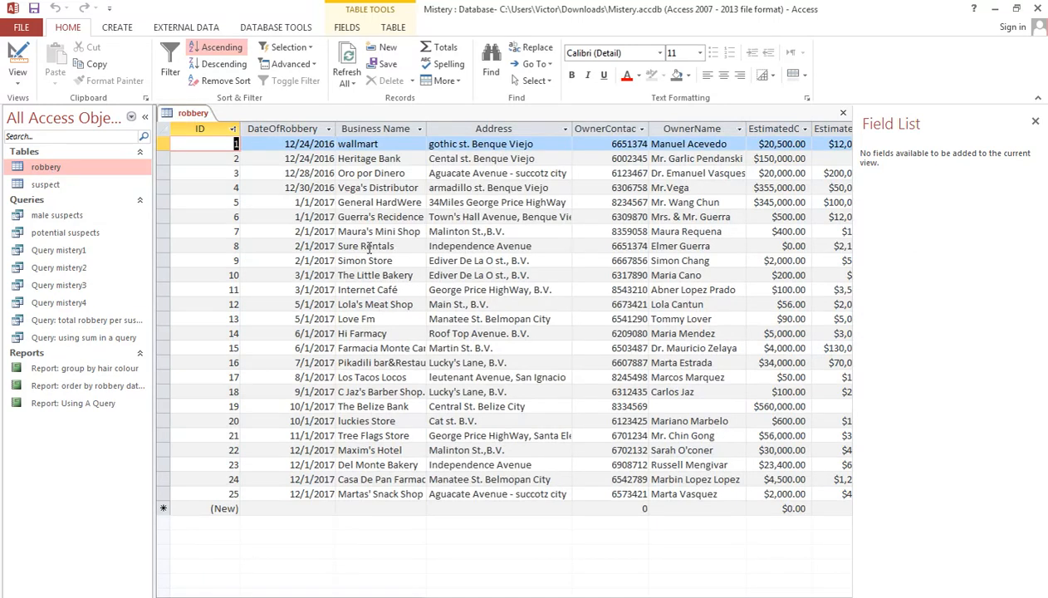
right_click(116, 167)
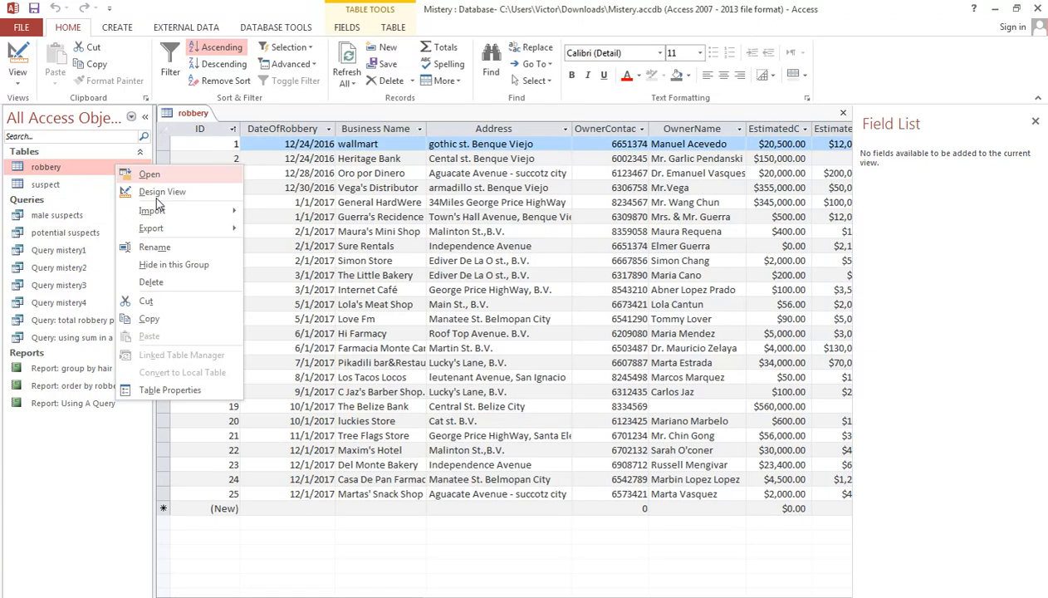
mouse_move(178, 230)
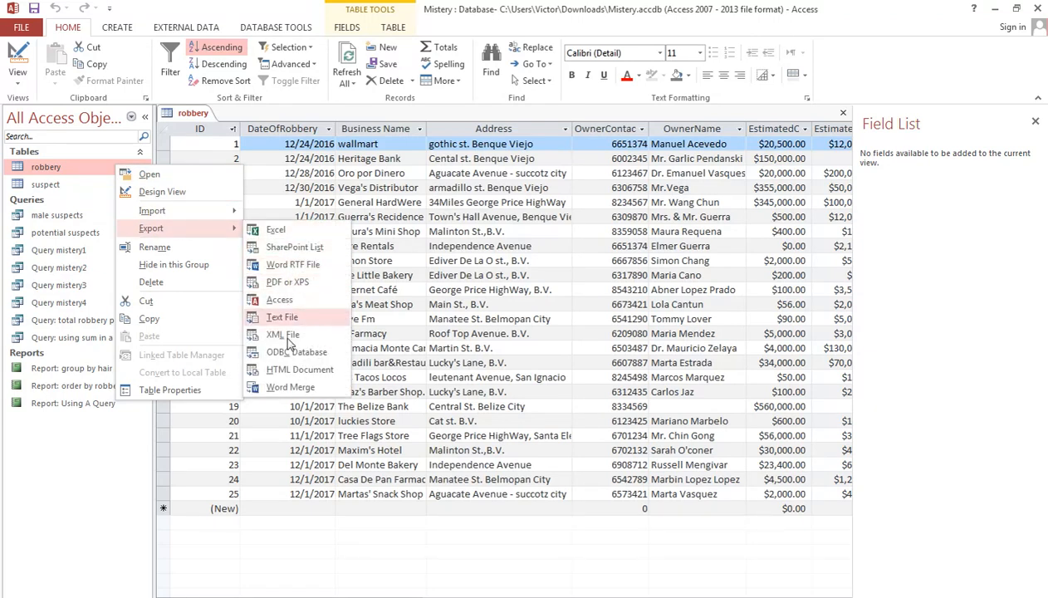
left_click(278, 232)
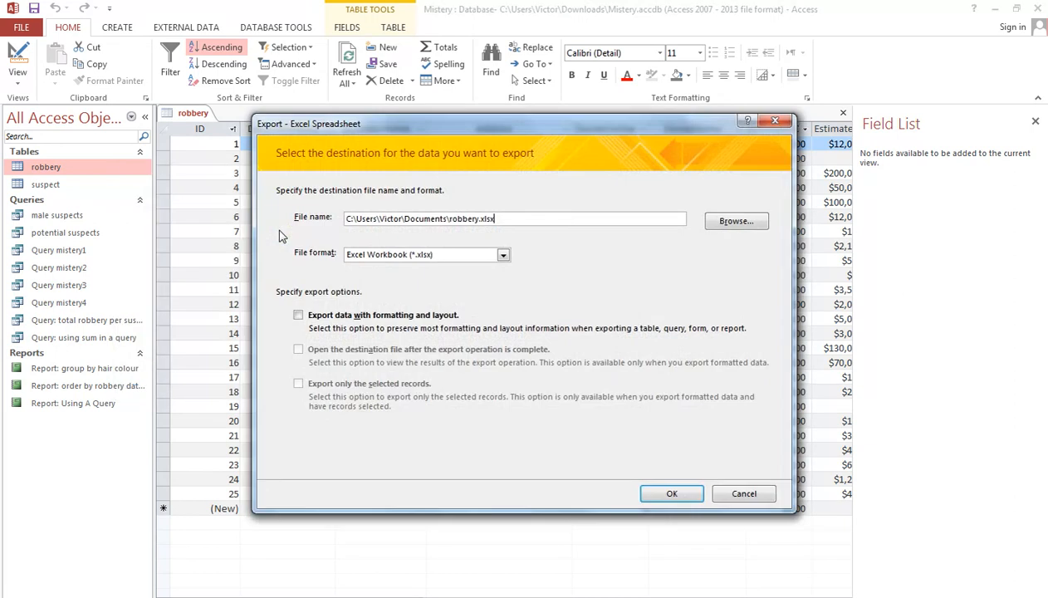
left_click(480, 218)
left_click(652, 492)
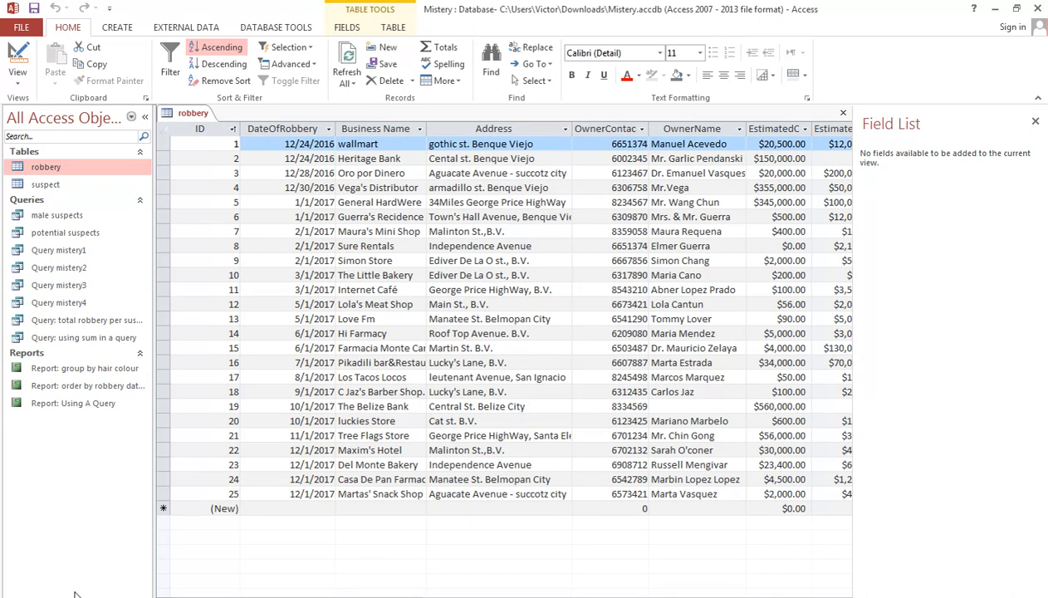
double_click(38, 185)
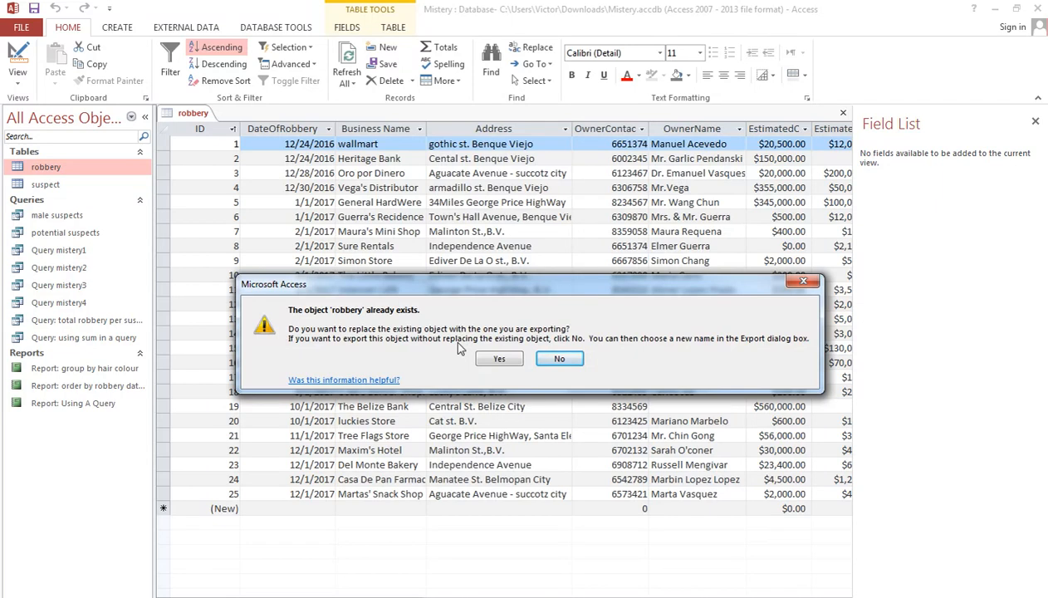
left_click(501, 360)
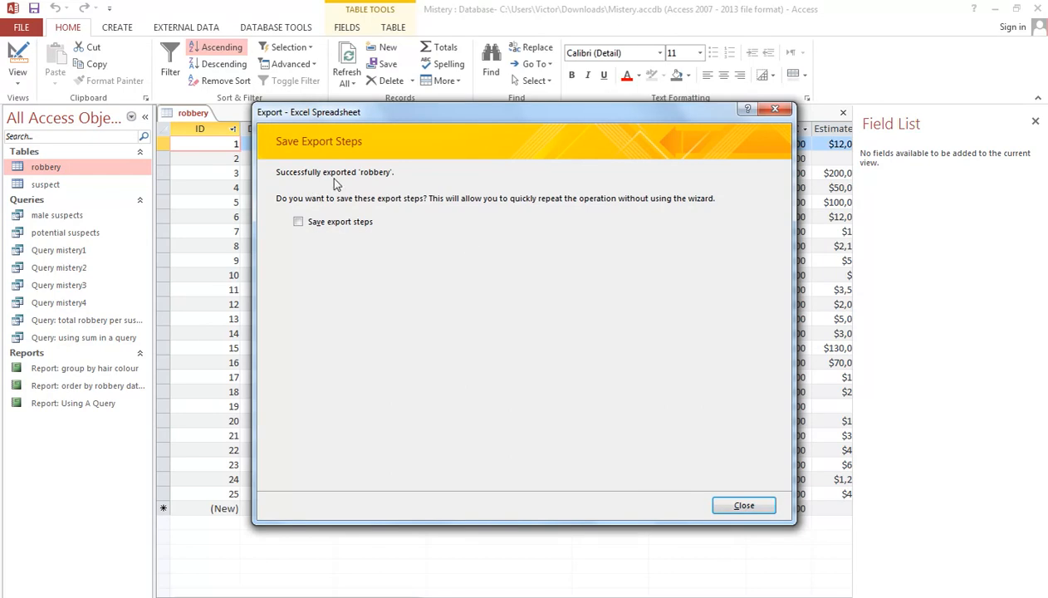
left_click(749, 508)
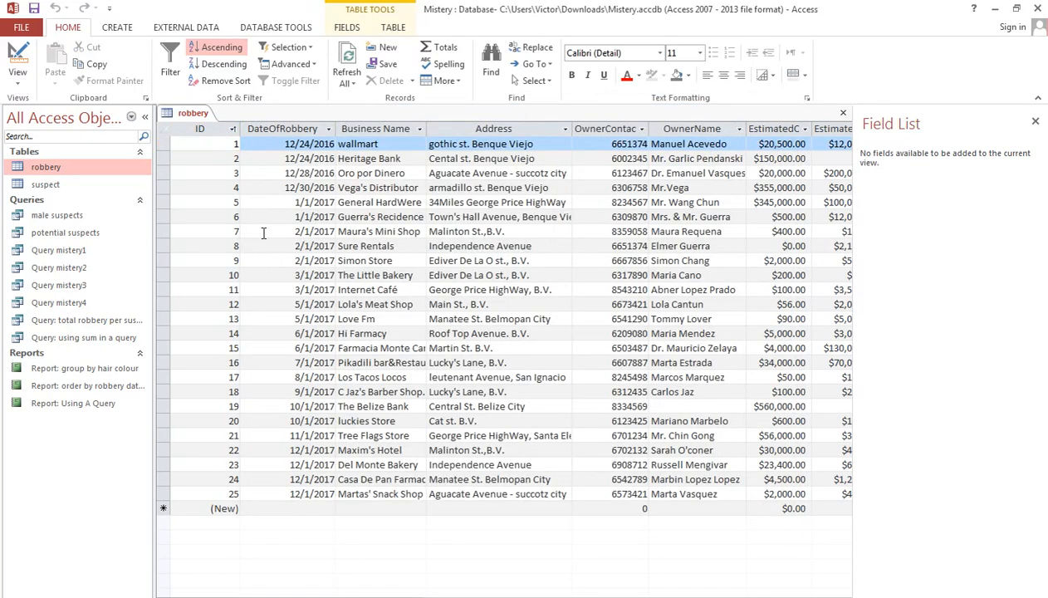
Step: Export the suspect table as the Excel Workbook suspect.xlsx in Documents, replacing the existing file without saving the export steps
left_click(45, 185)
right_click(47, 185)
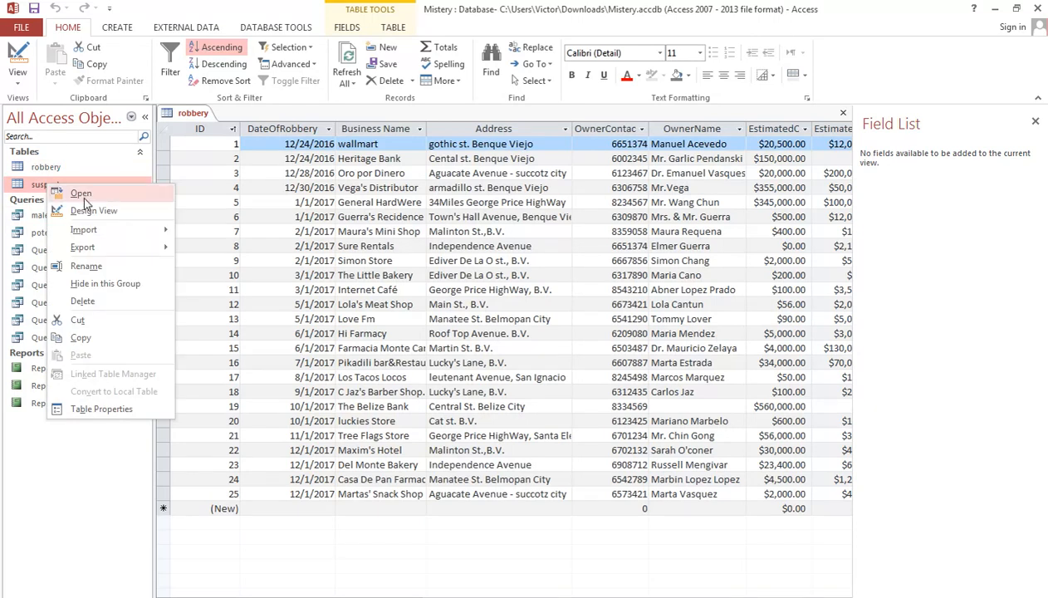
mouse_move(106, 248)
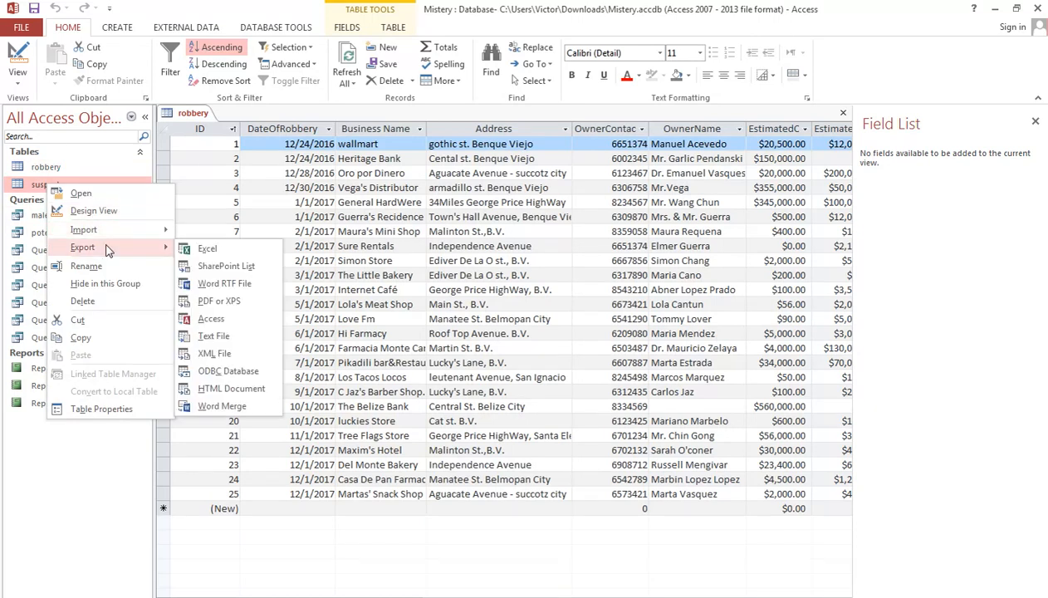
left_click(199, 248)
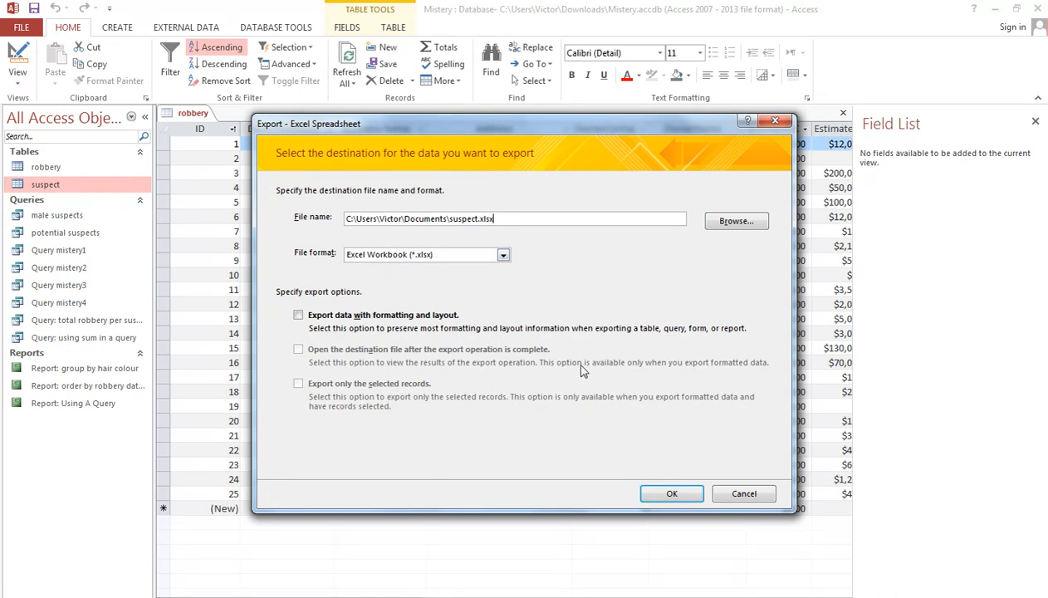
left_click(668, 494)
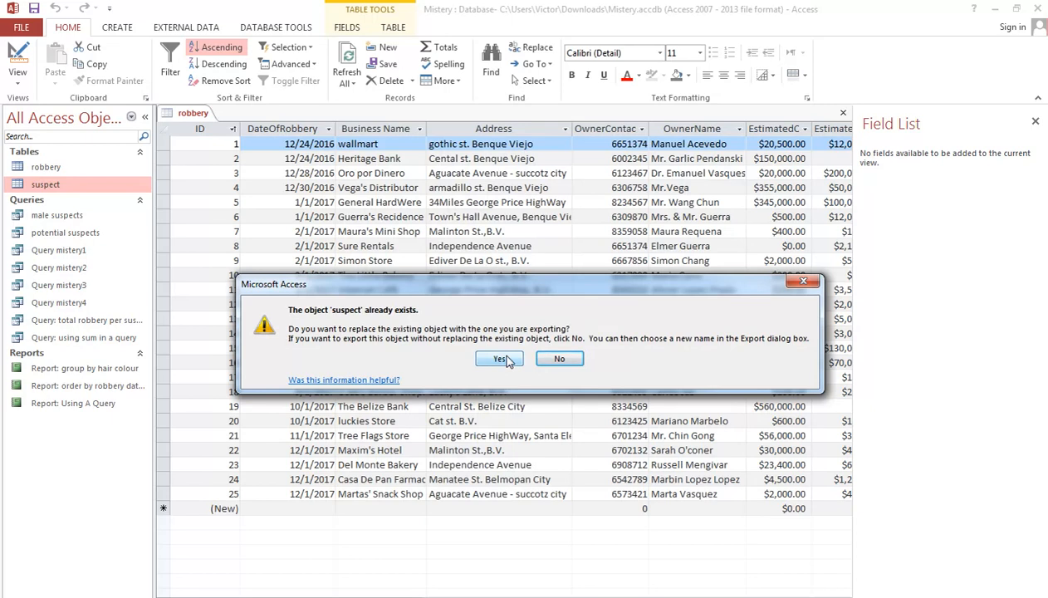
left_click(503, 358)
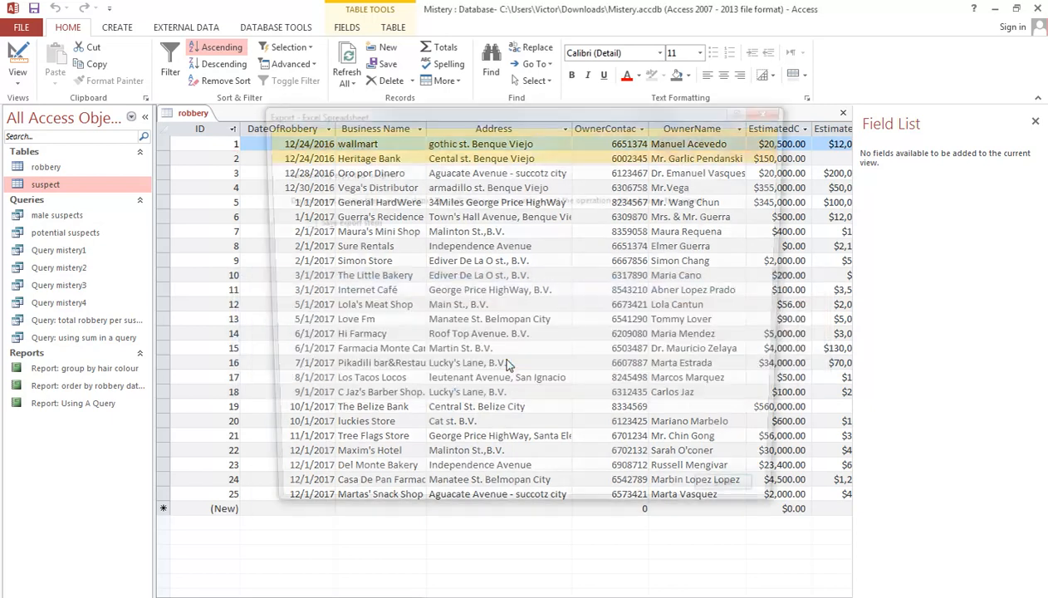
left_click(744, 509)
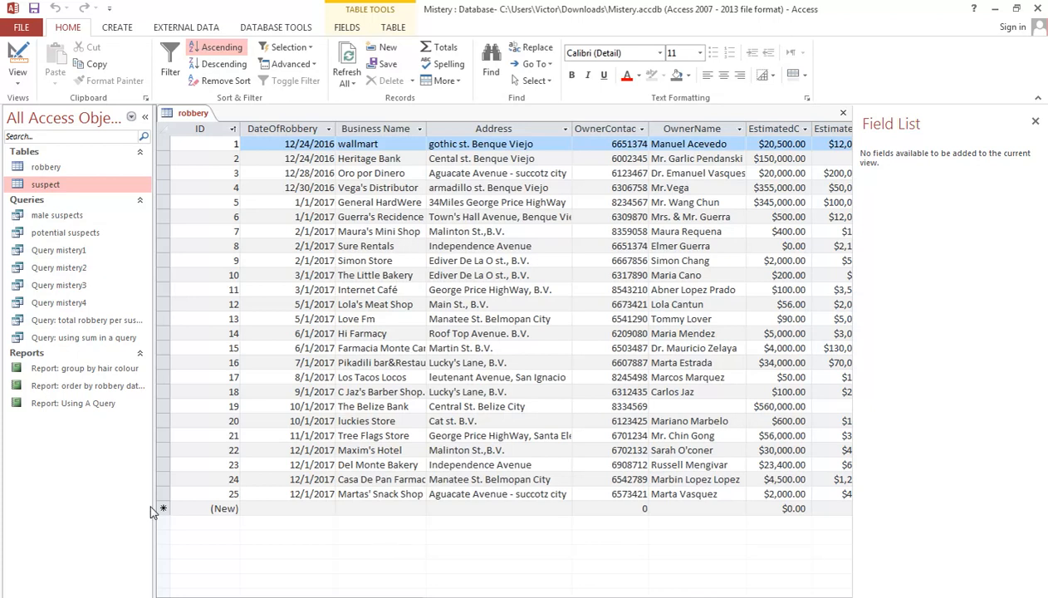
Step: Open the exported suspect workbook in Excel from the Documents library and look through its rows
key("super")
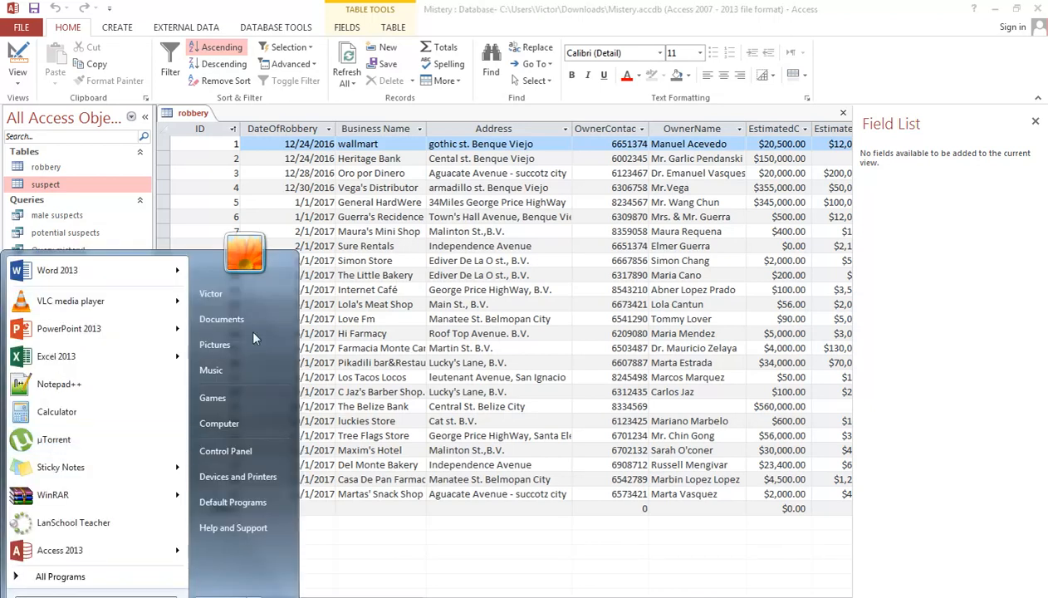
left_click(245, 317)
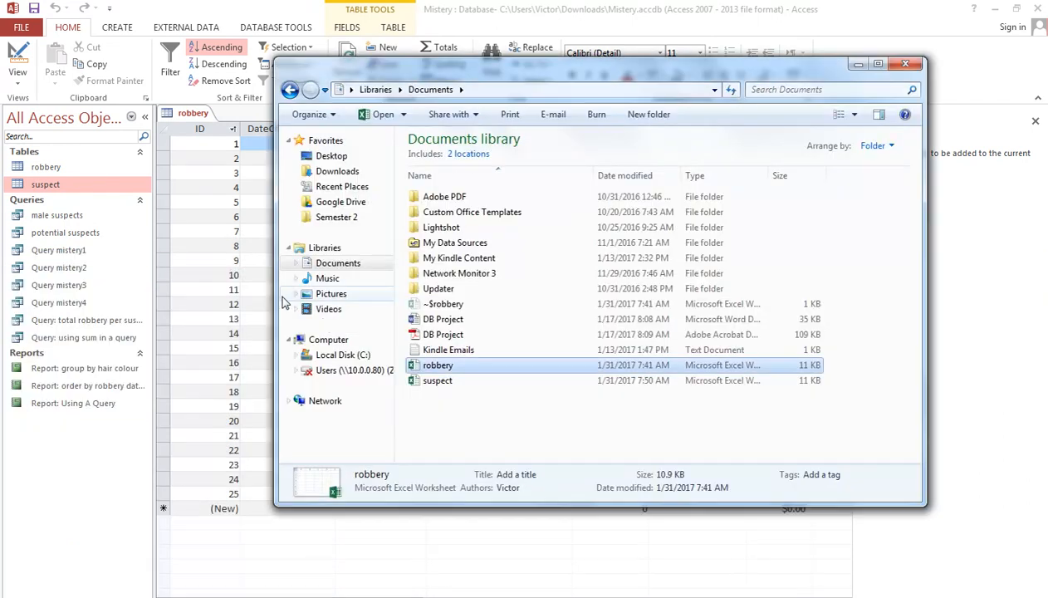
left_click(440, 382)
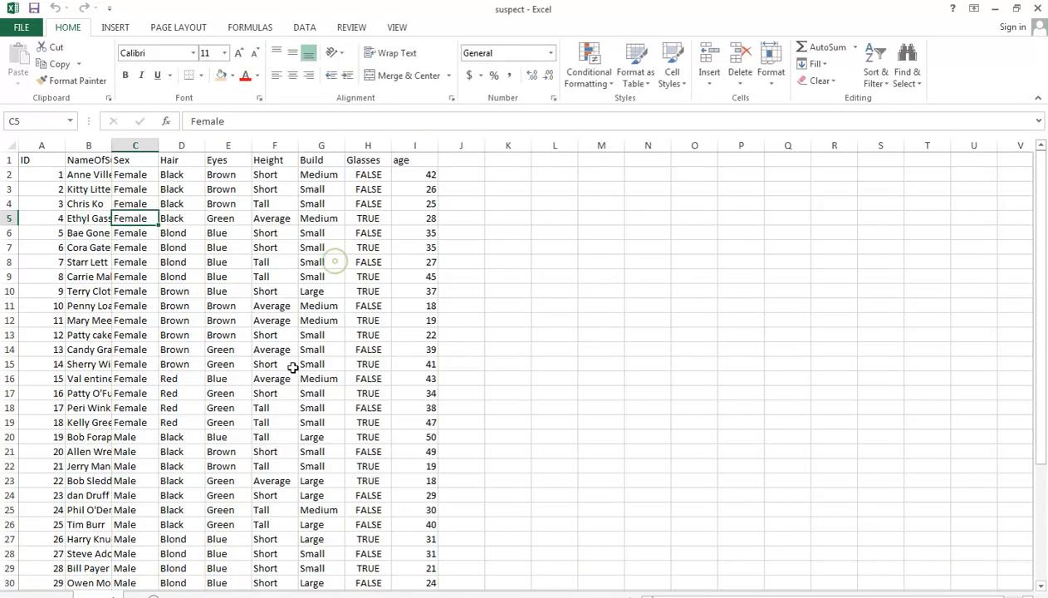
left_click(335, 261)
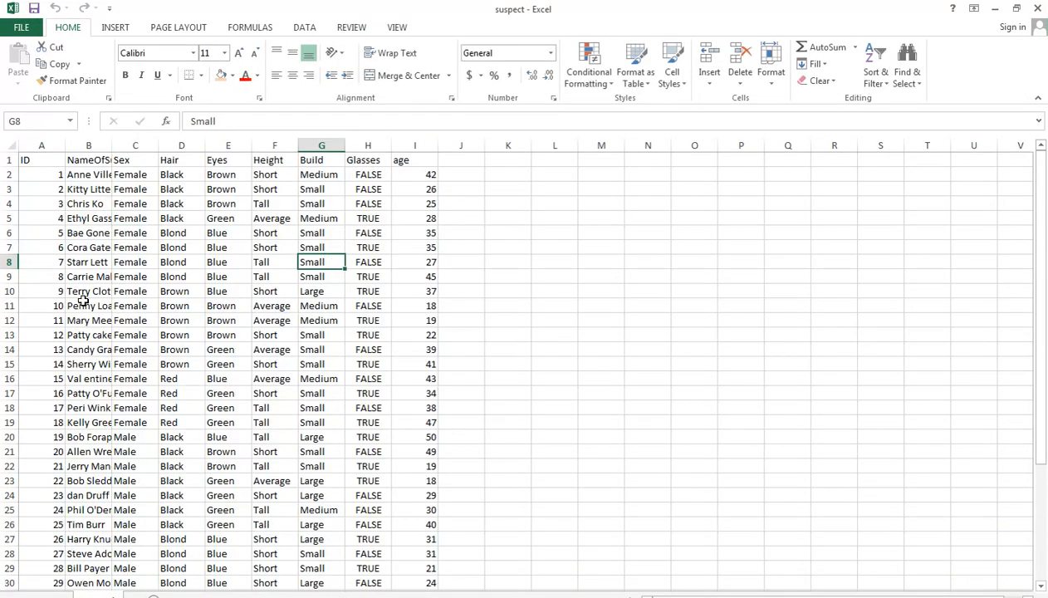
scroll(211, 307, "down", 6)
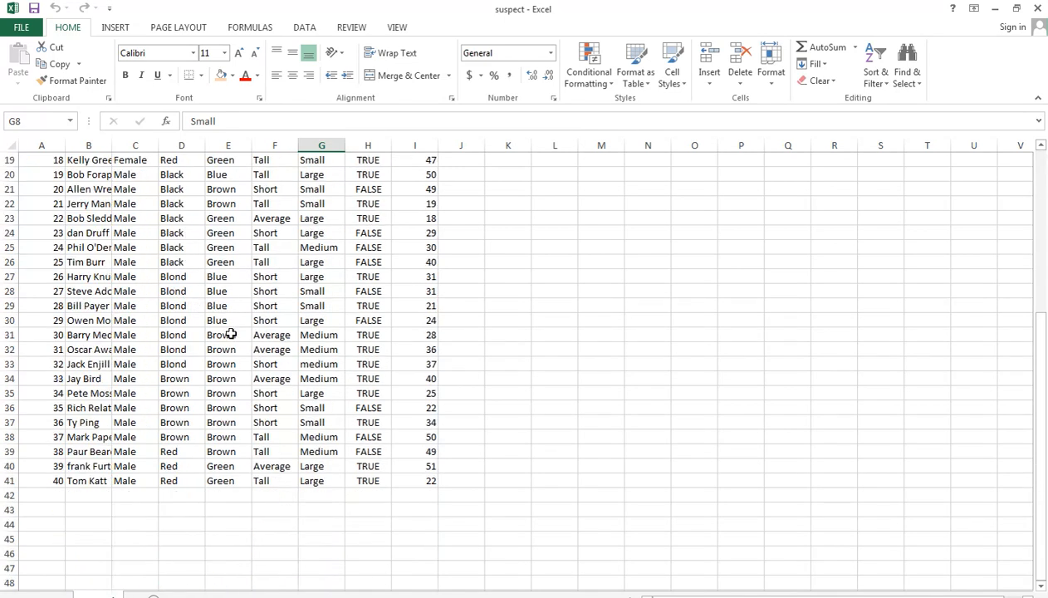
scroll(231, 334, "up", 6)
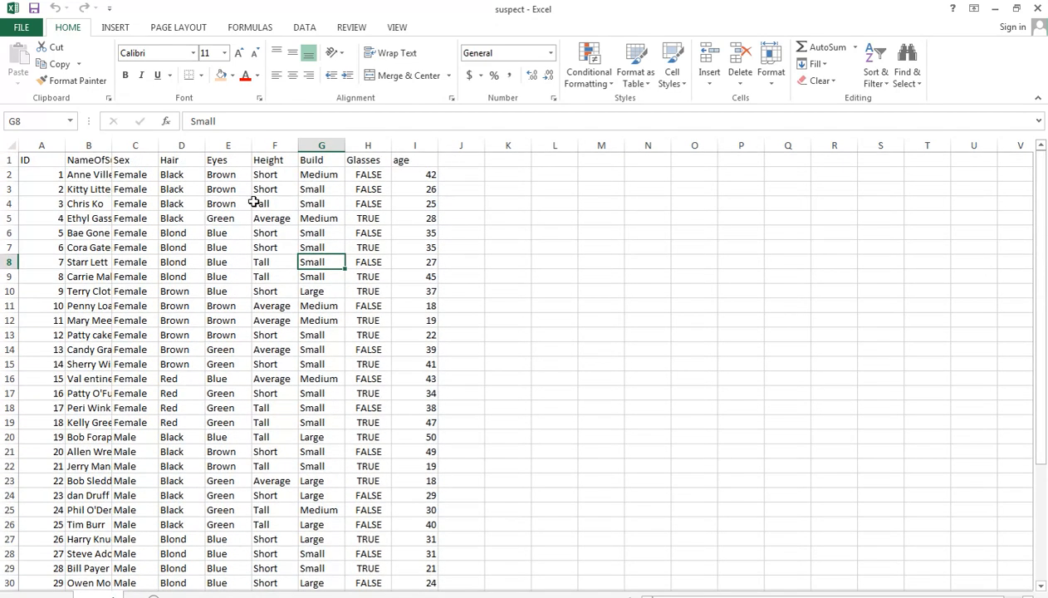
Step: Restore the suspect workbook to a floating window and resize it so that all columns from ID to age fit
double_click(541, 6)
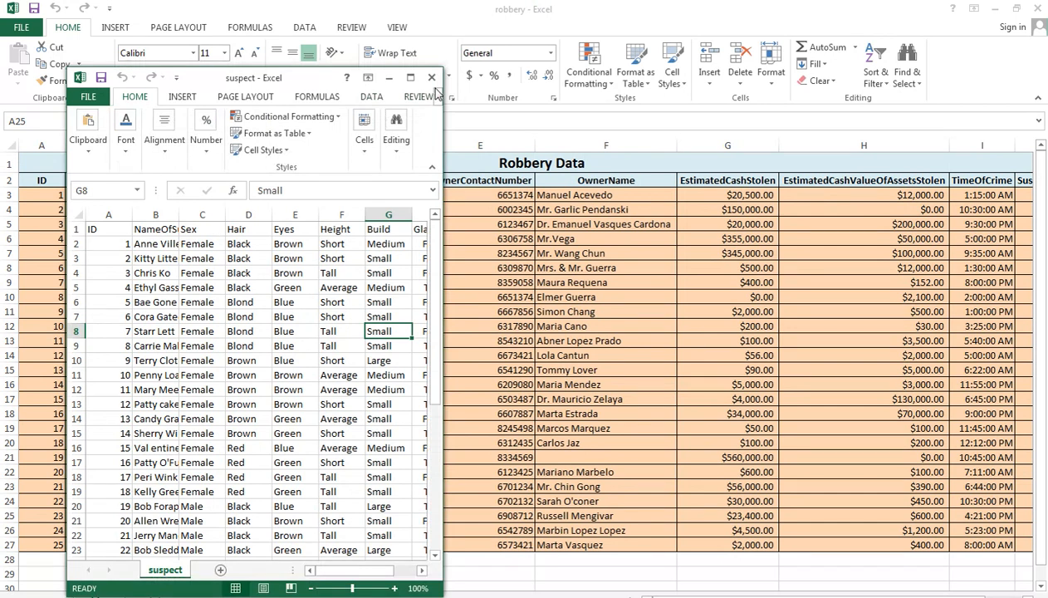
left_click_drag(68, 70, 32, 28)
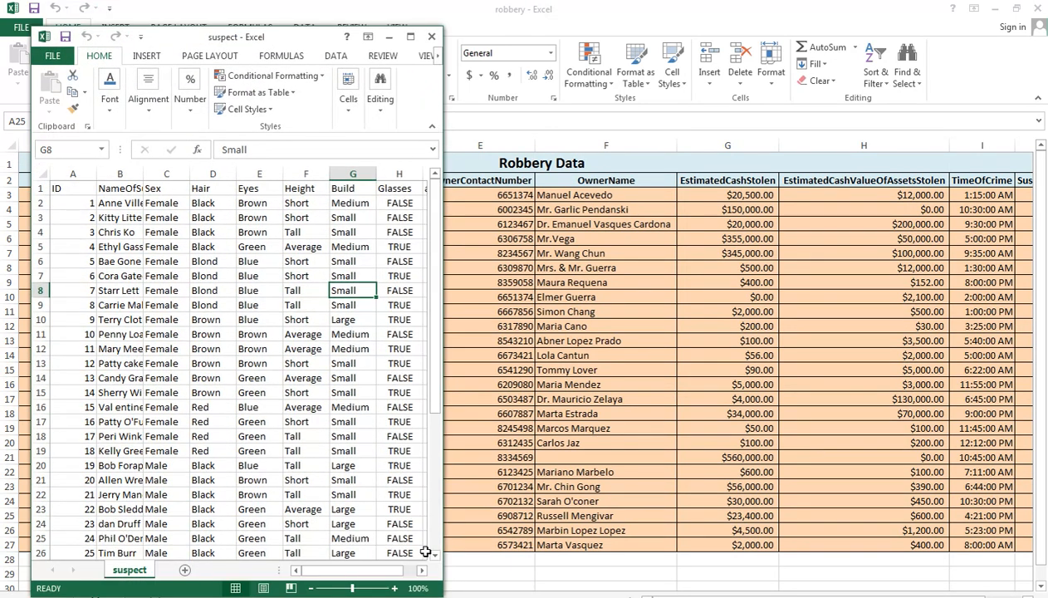
left_click_drag(442, 595, 765, 541)
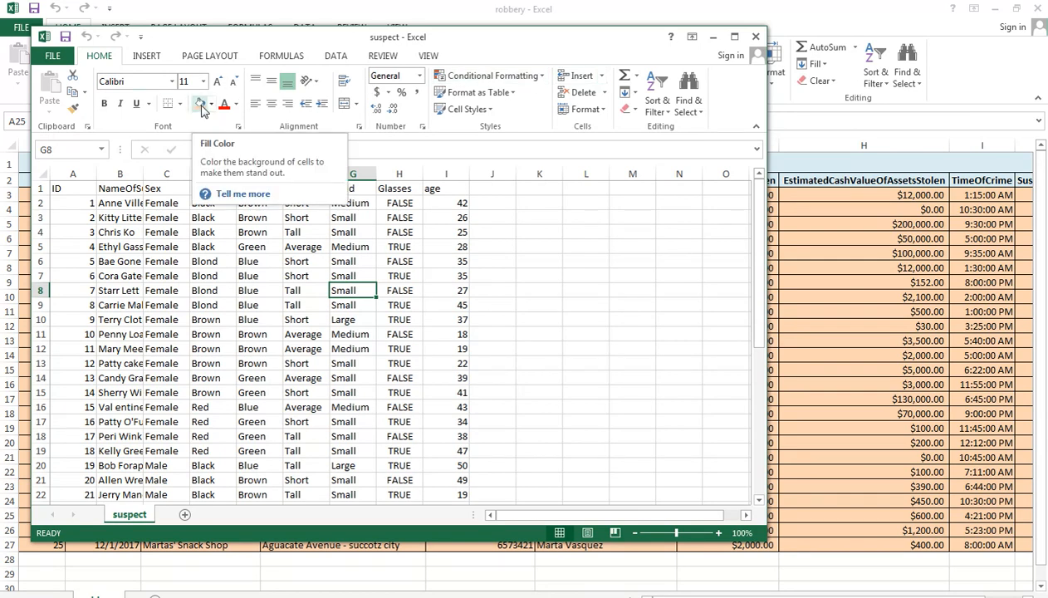
Step: Examine the suspect sheet's structure through single age and Glasses cells, columns A to C, and rows 1 to 3
left_click(452, 218)
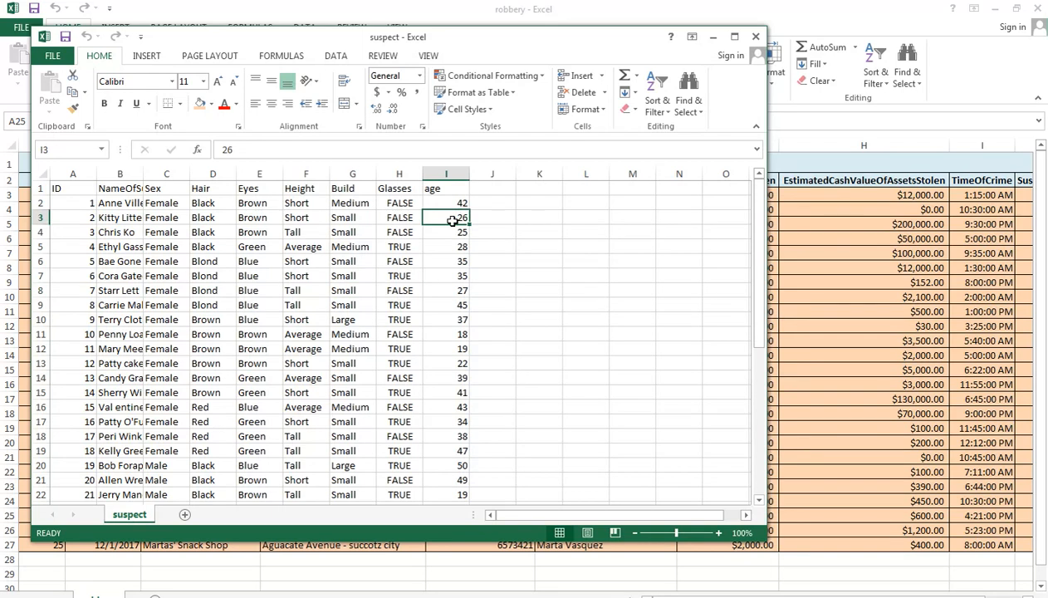
left_click(407, 219)
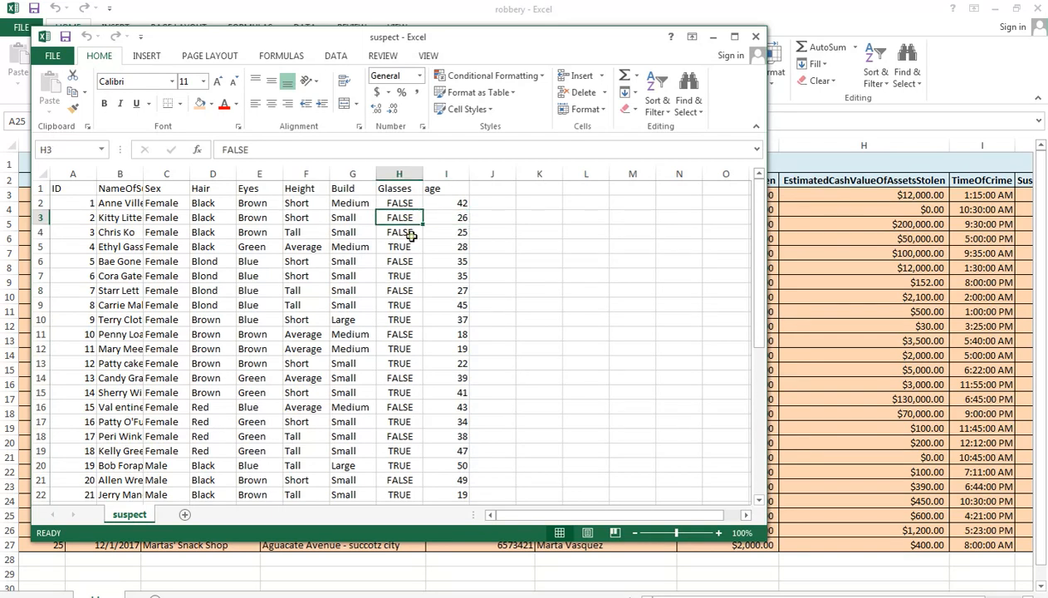
left_click(409, 232)
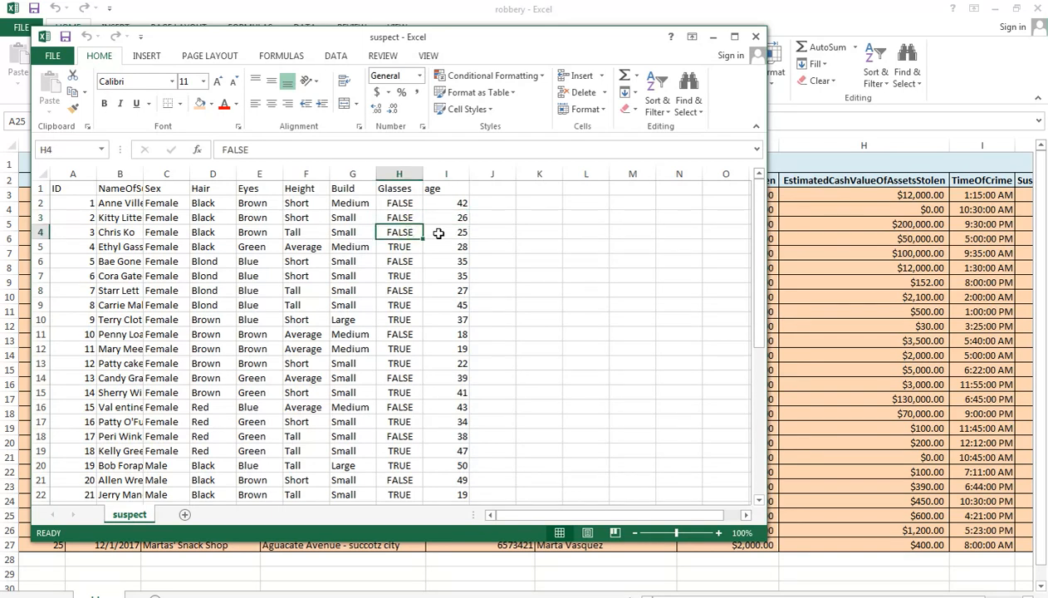
left_click(72, 171)
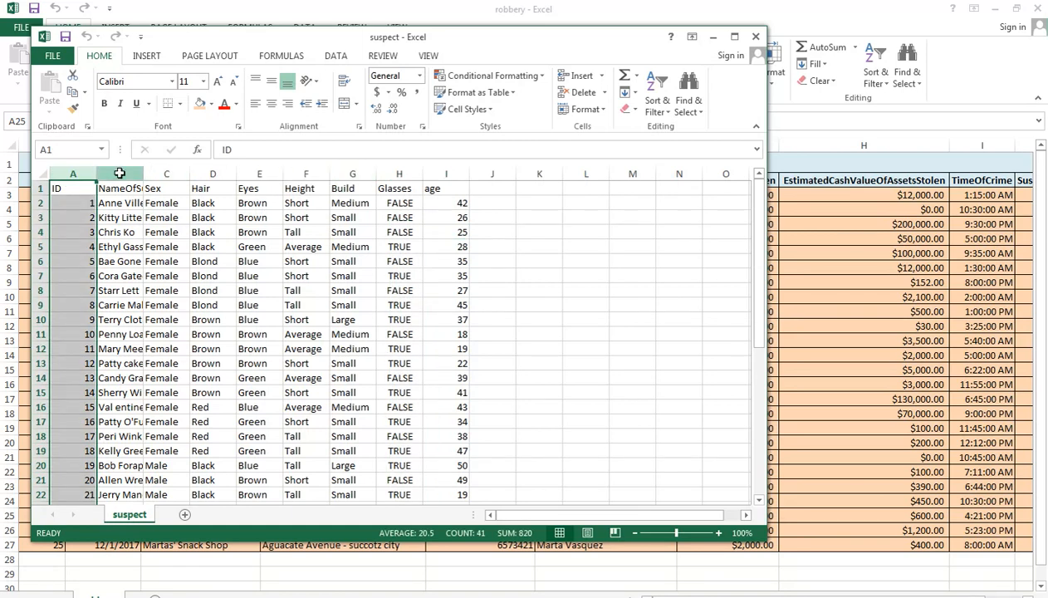
left_click(118, 172)
left_click(166, 173)
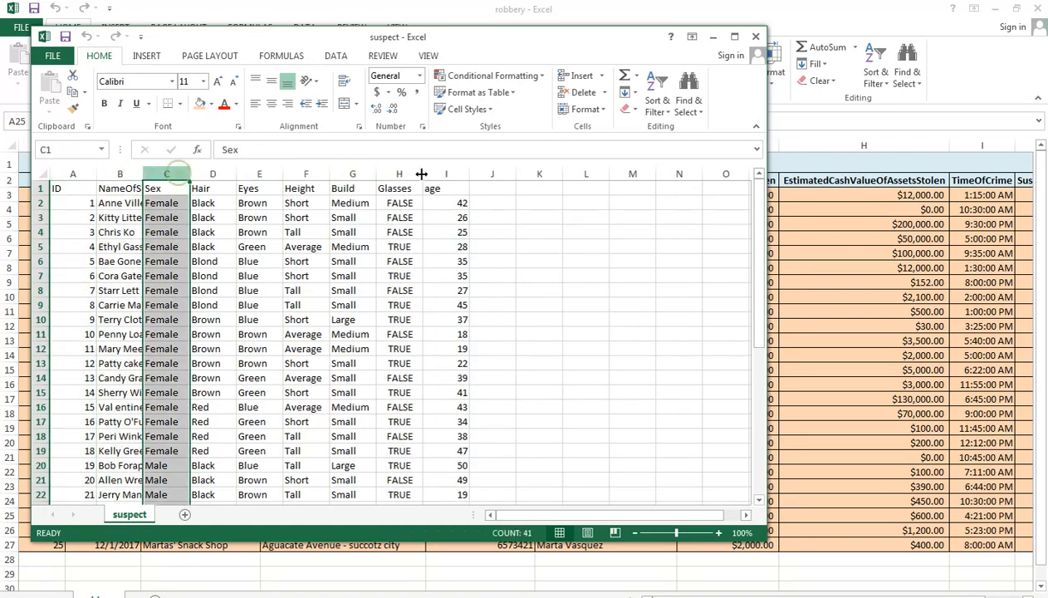
left_click(37, 188)
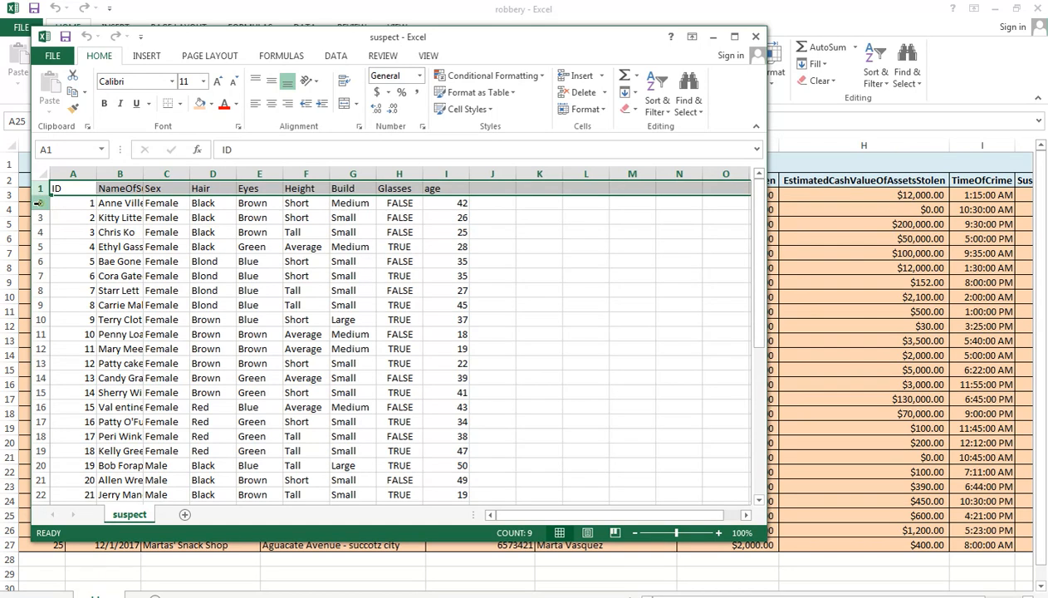
left_click(38, 203)
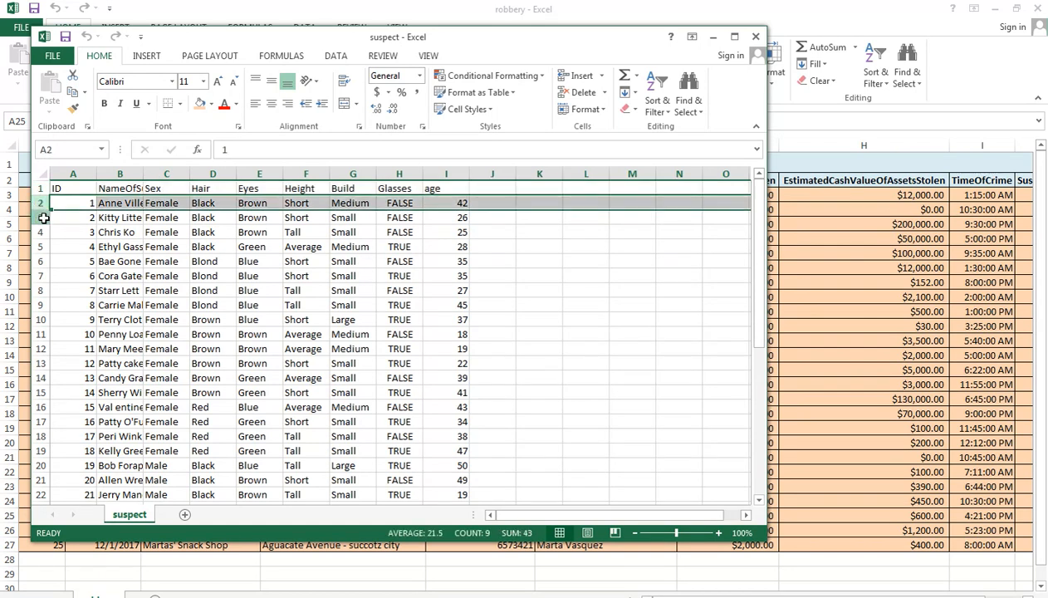
left_click(43, 218)
left_click(125, 234)
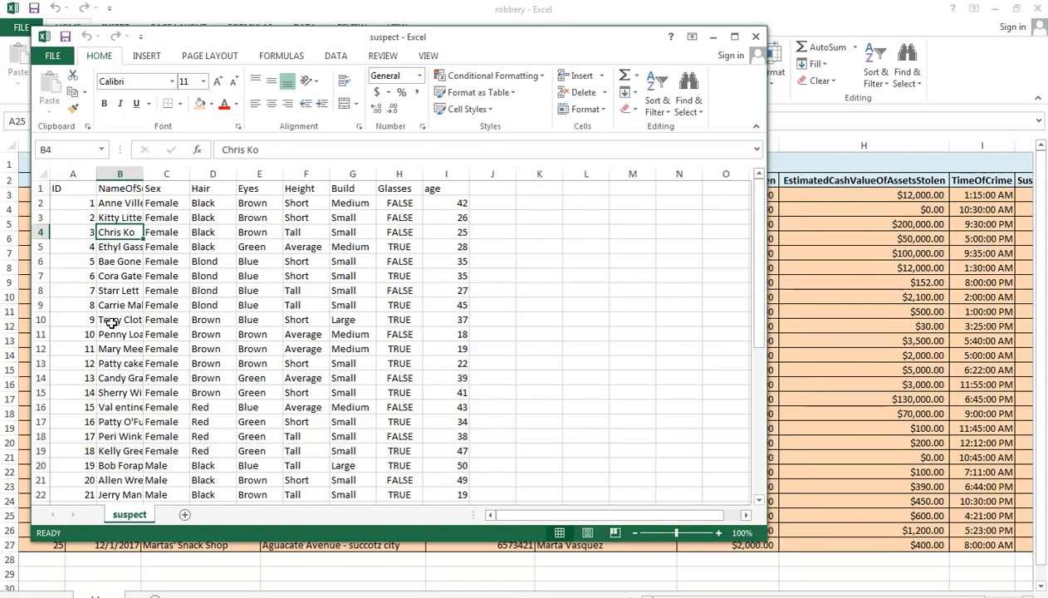
Step: Add a new worksheet to the suspect workbook and name it Robberies
left_click(185, 516)
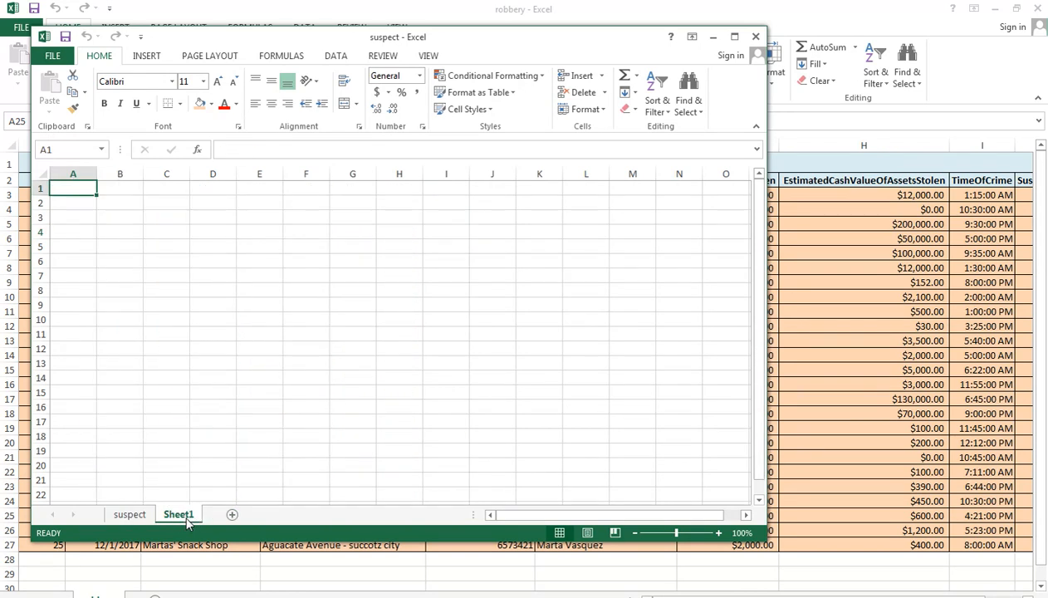
right_click(188, 520)
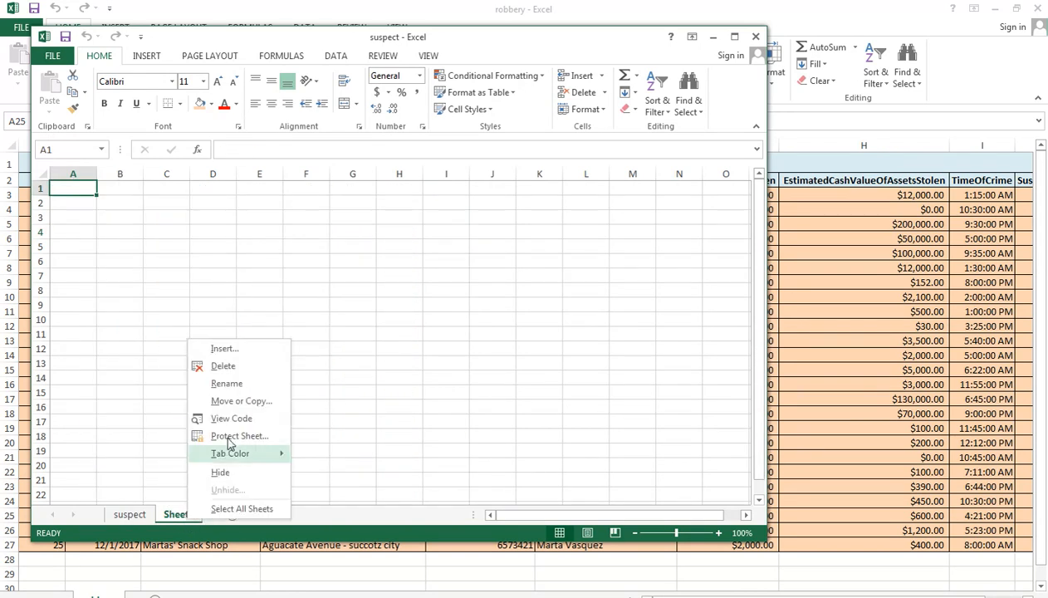
left_click(226, 384)
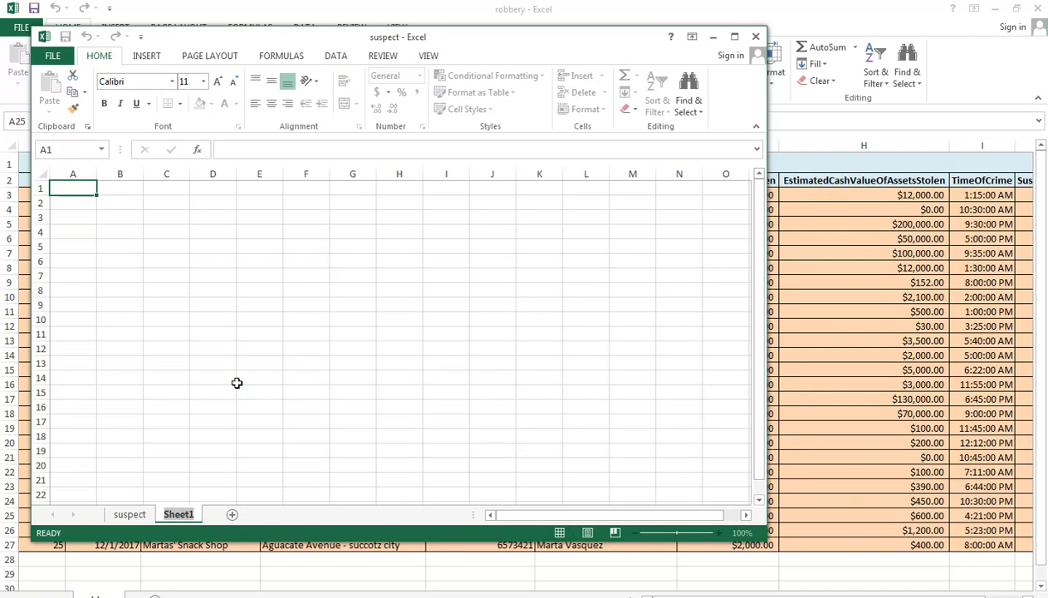
type("Rob")
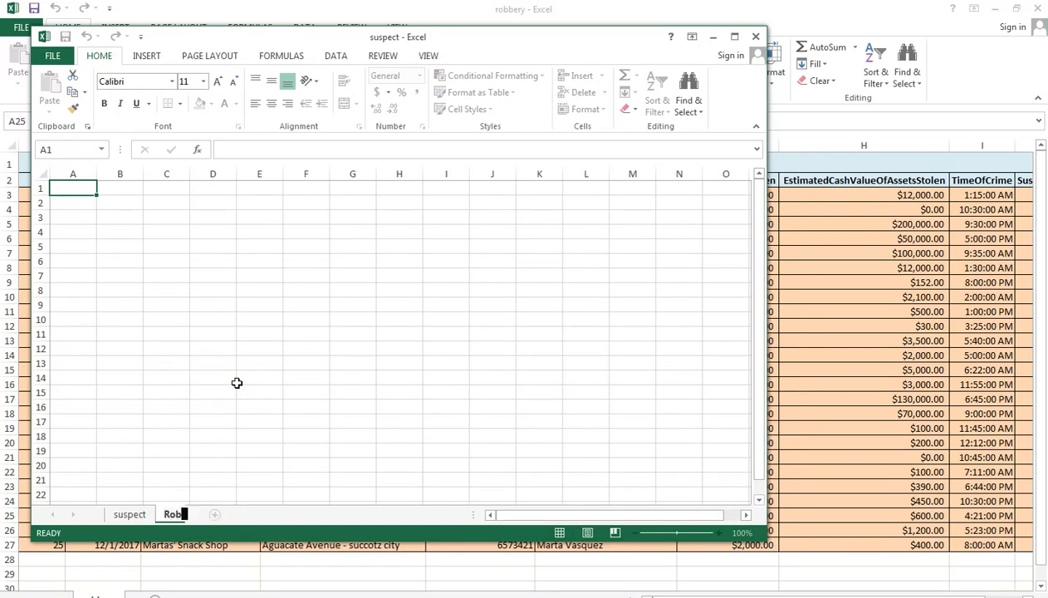
type("beries")
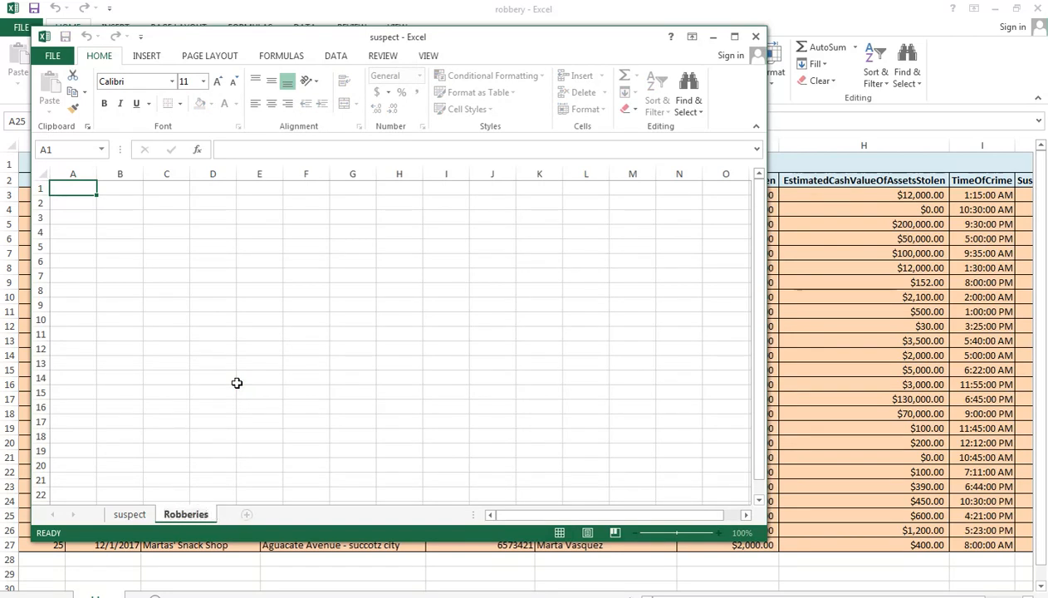
left_click(173, 308)
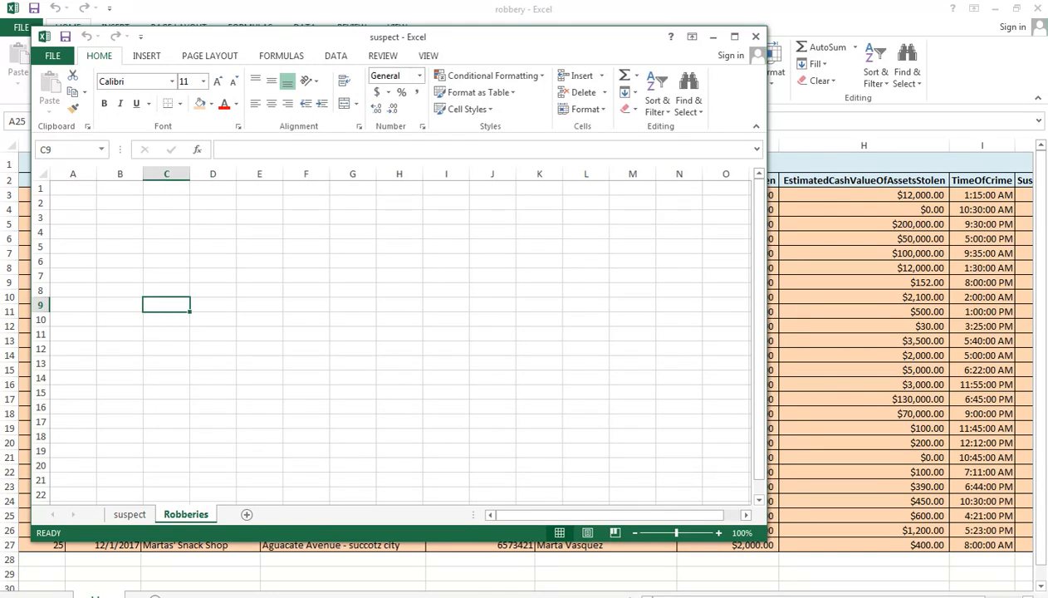
key("ctrl+o")
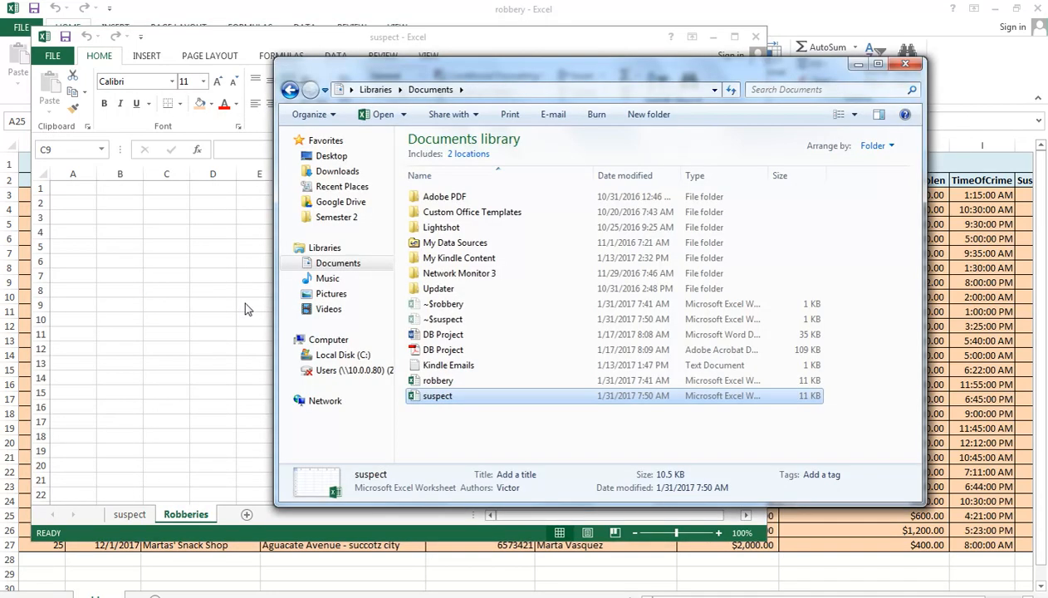
left_click(430, 382)
double_click(430, 382)
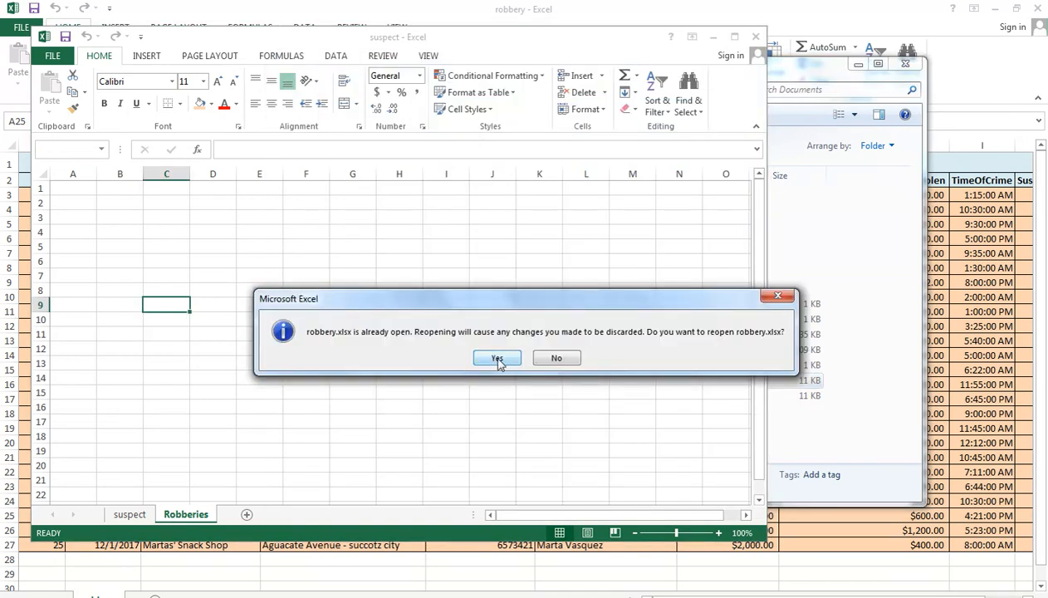
left_click(557, 359)
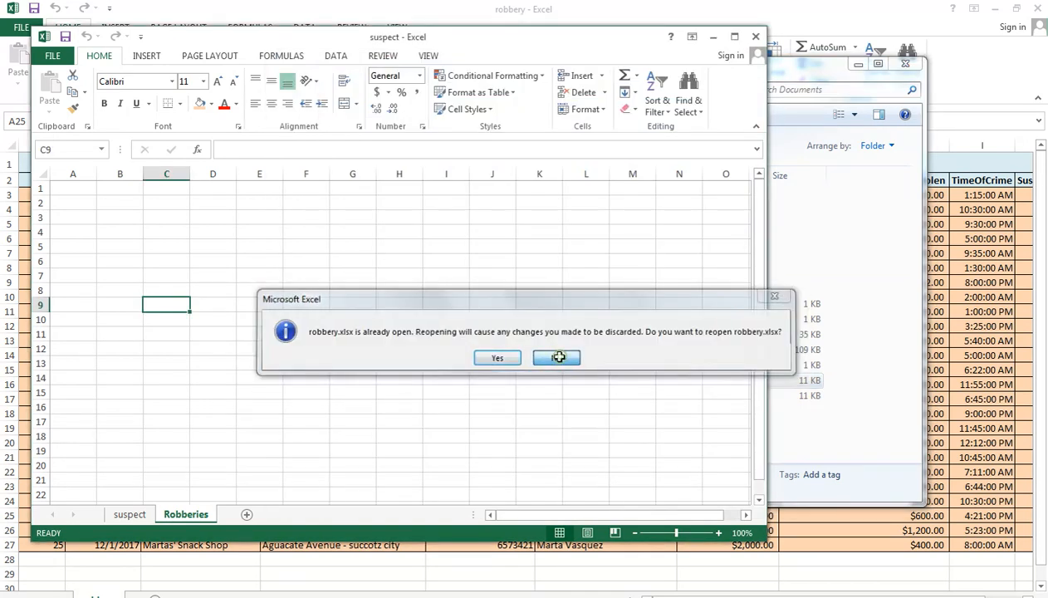
Step: Bring the formatted robbery workbook forward and examine the number formats of its date, time and estimated cash columns
left_click(869, 13)
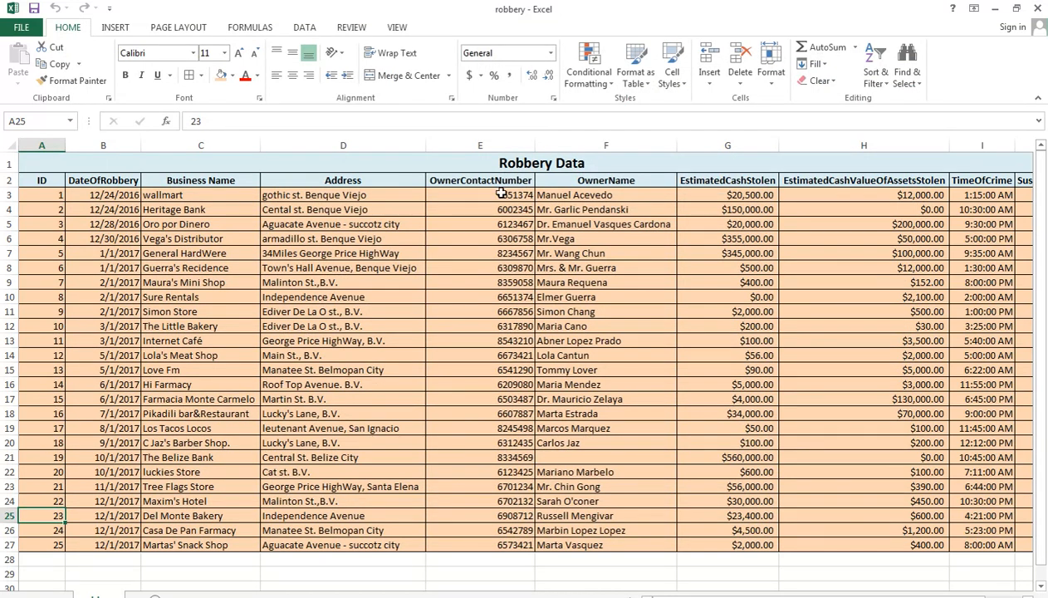
left_click(124, 223)
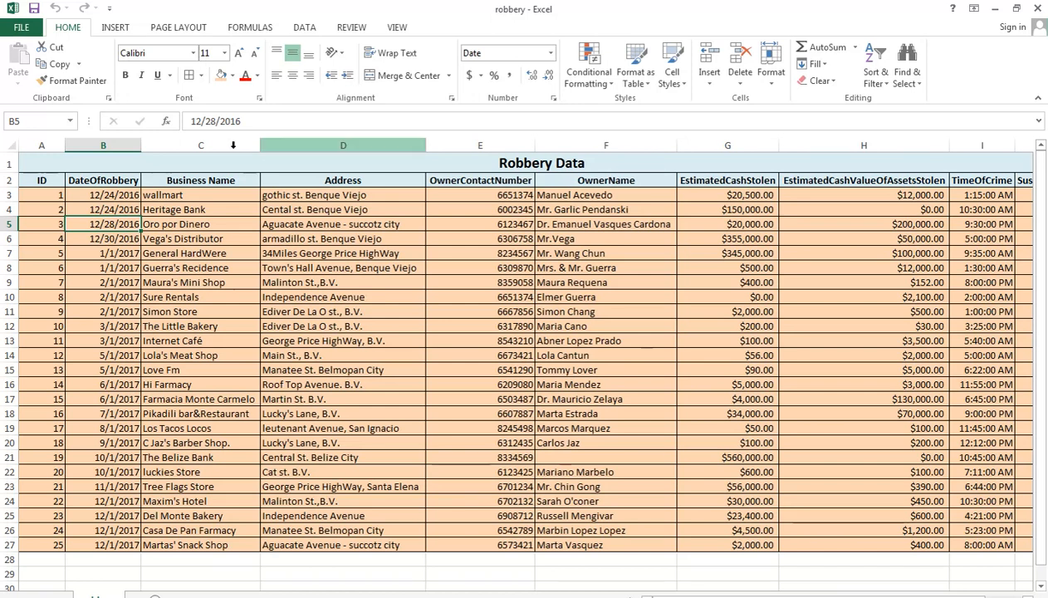
left_click(115, 195)
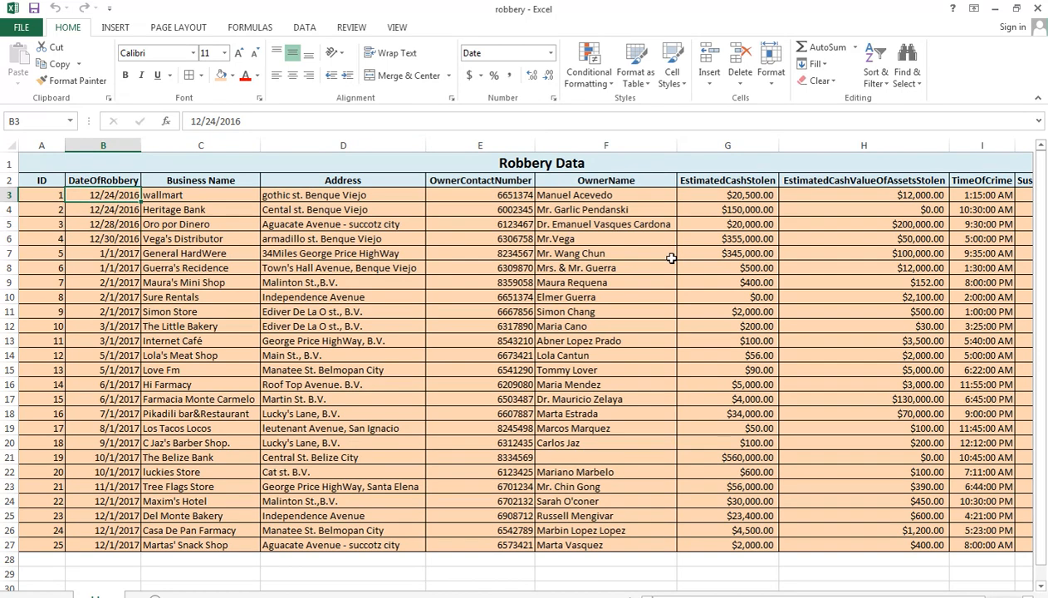
left_click(968, 197)
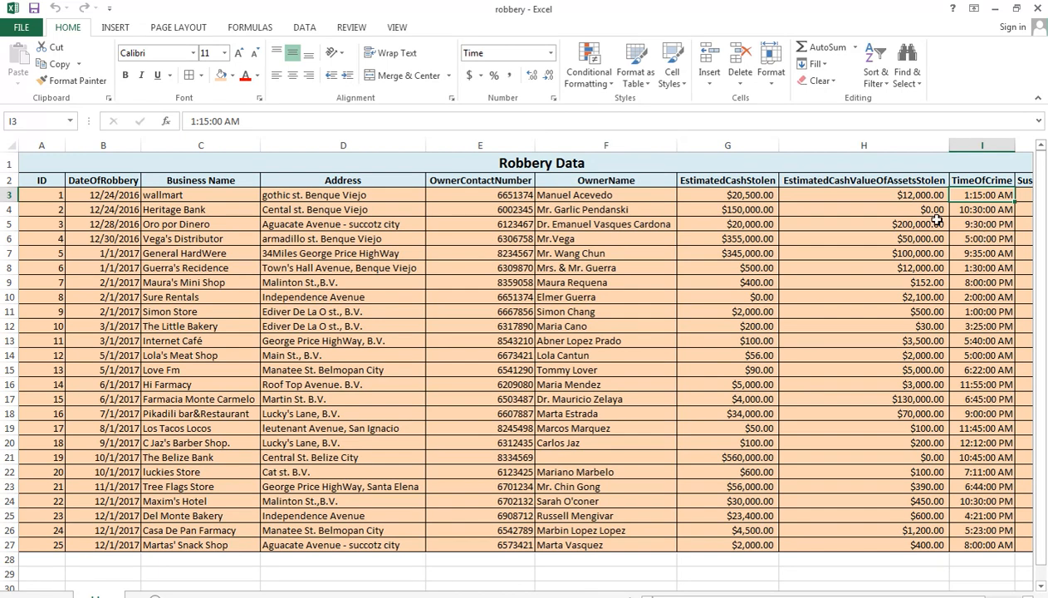
left_click(899, 198)
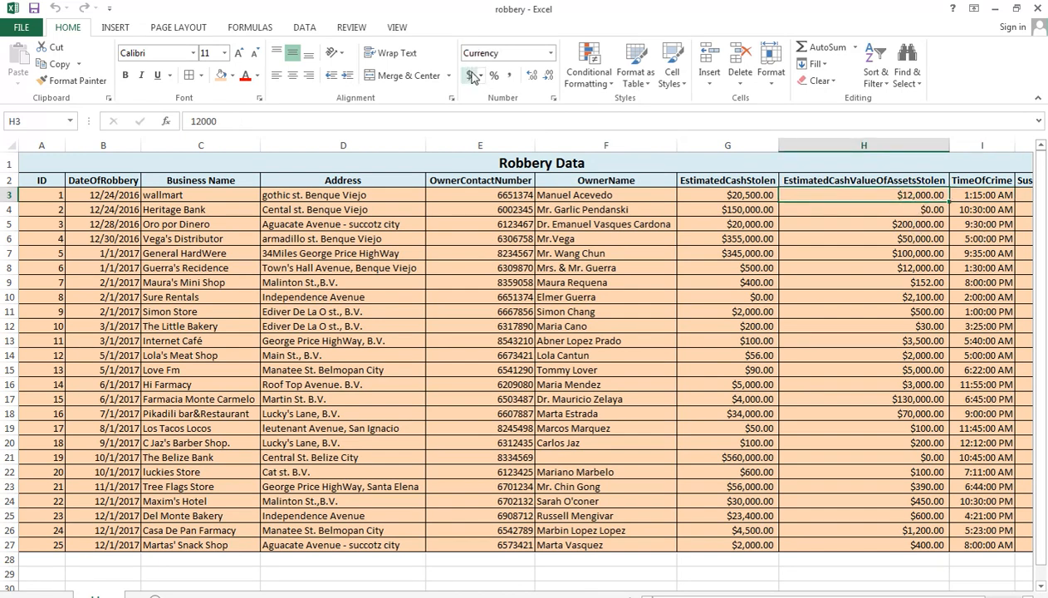
left_click(982, 194)
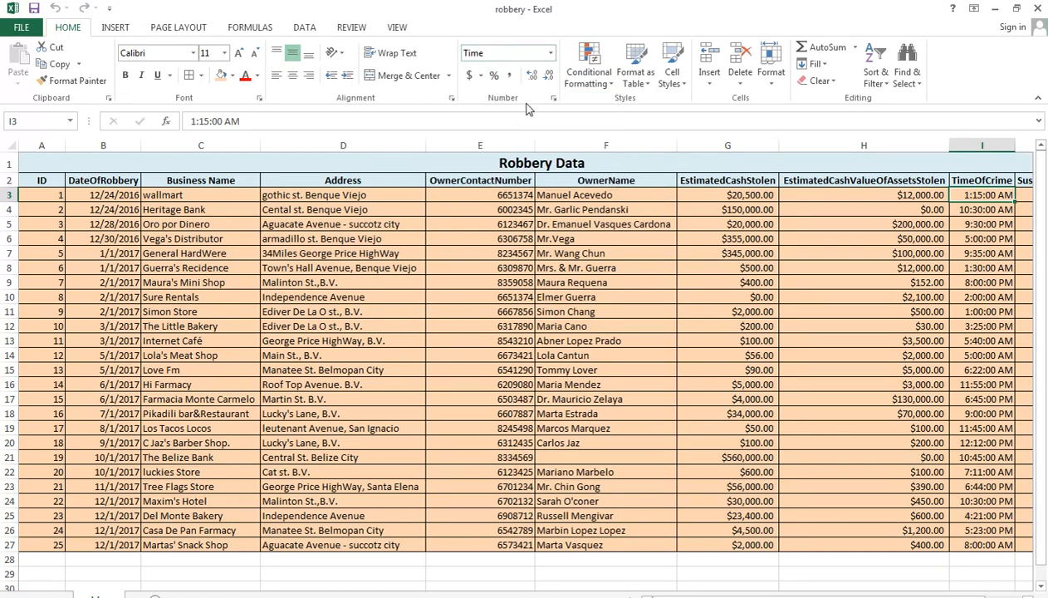
left_click(763, 240)
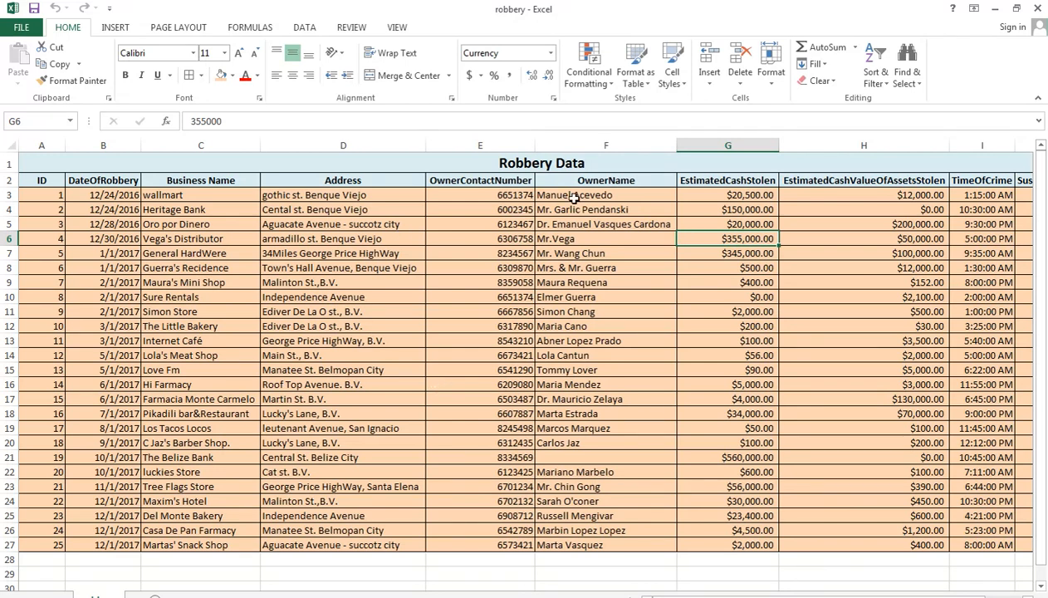
Step: Close the formatted robbery workbook without saving its changes and reopen the robbery file from the Documents library
left_click(1038, 8)
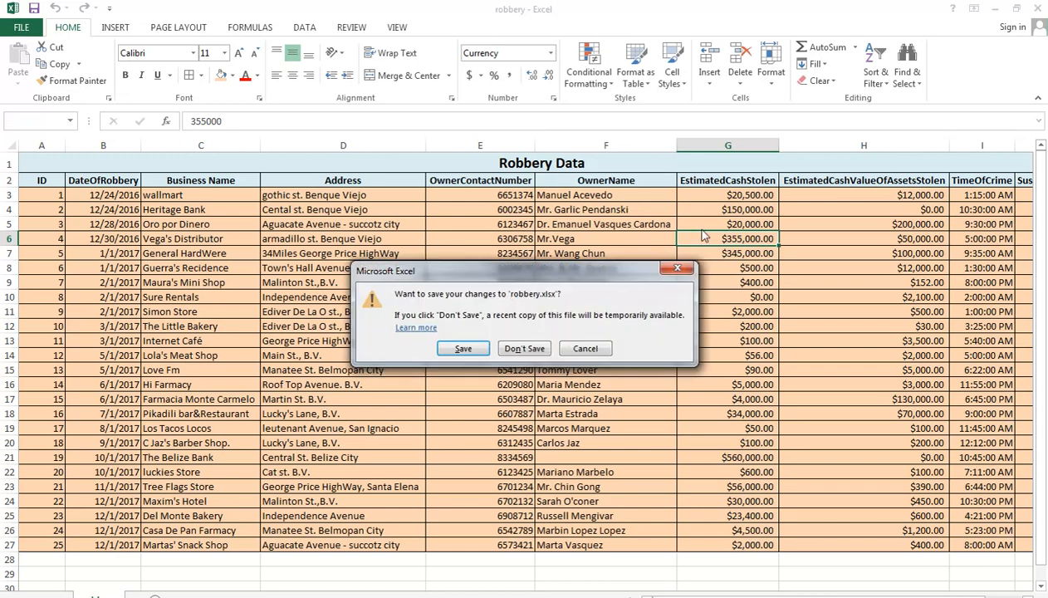
left_click(526, 348)
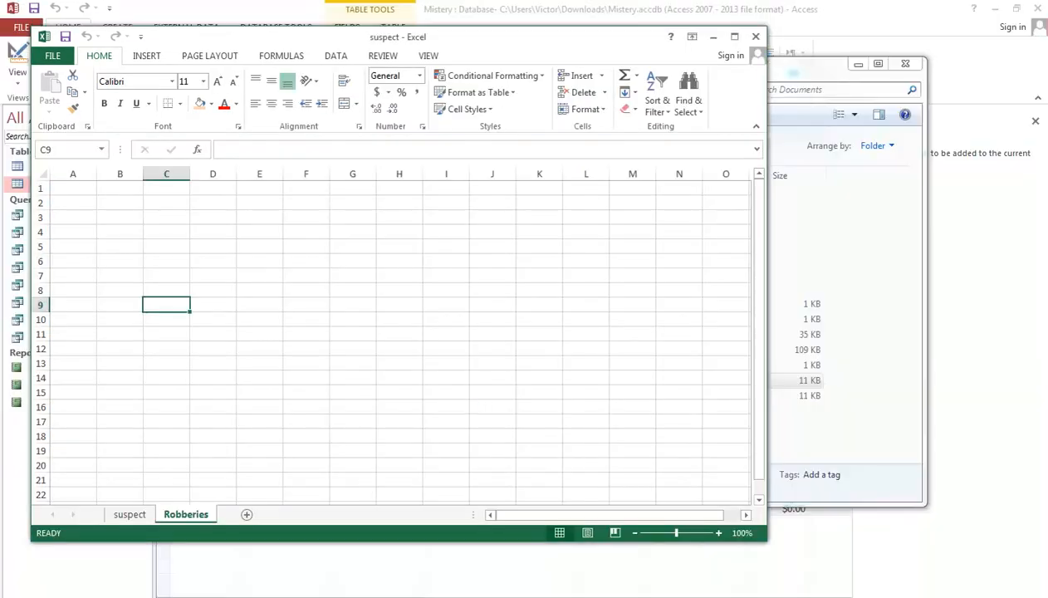
left_click(138, 596)
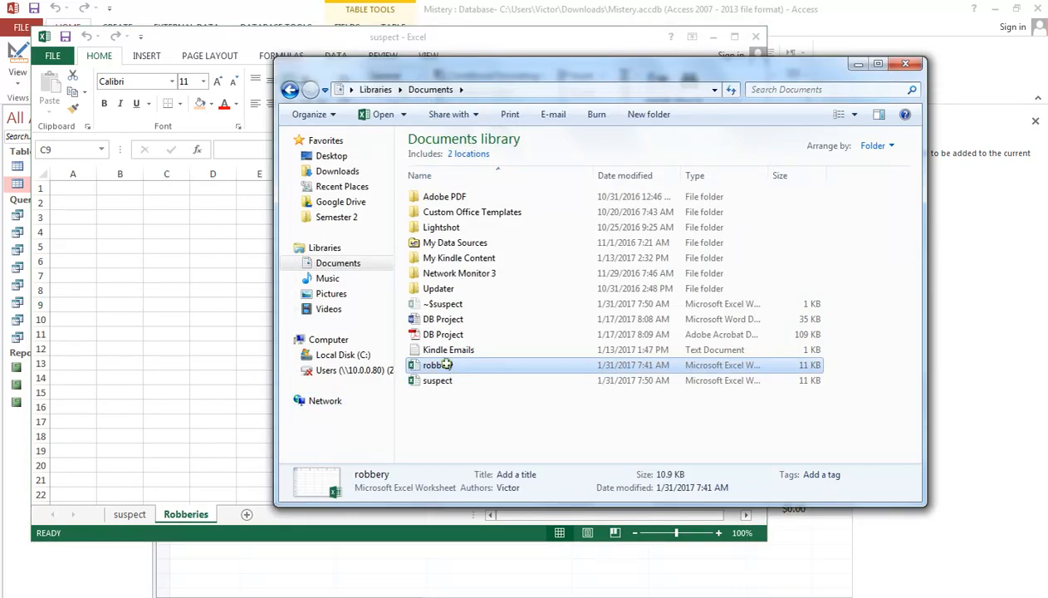
double_click(446, 364)
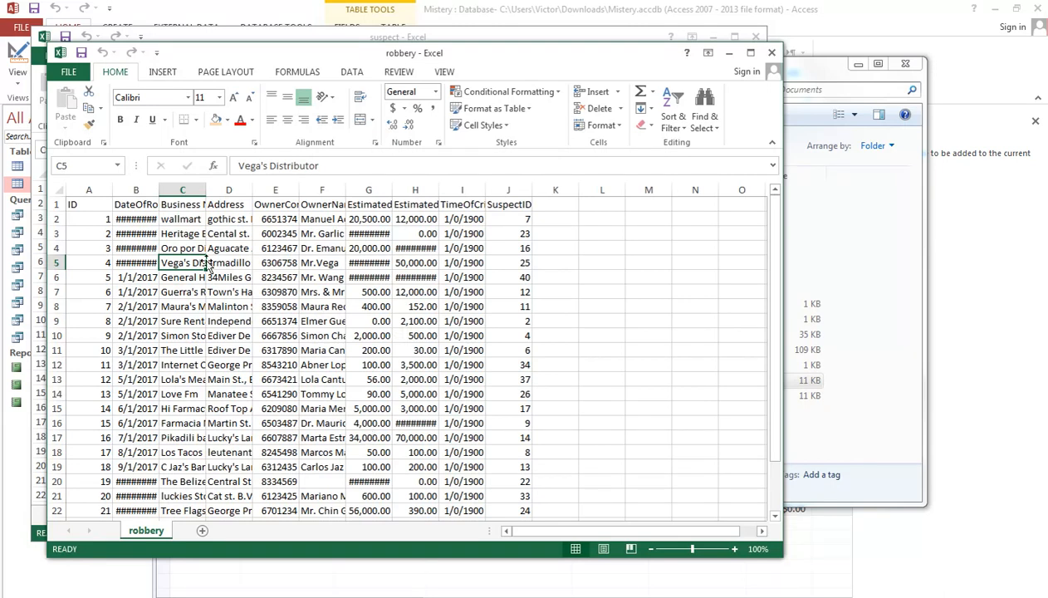
Step: Copy the whole robbery table, A1 to J26 including headers, and minimize the robbery workbook
left_click_drag(79, 199, 519, 479)
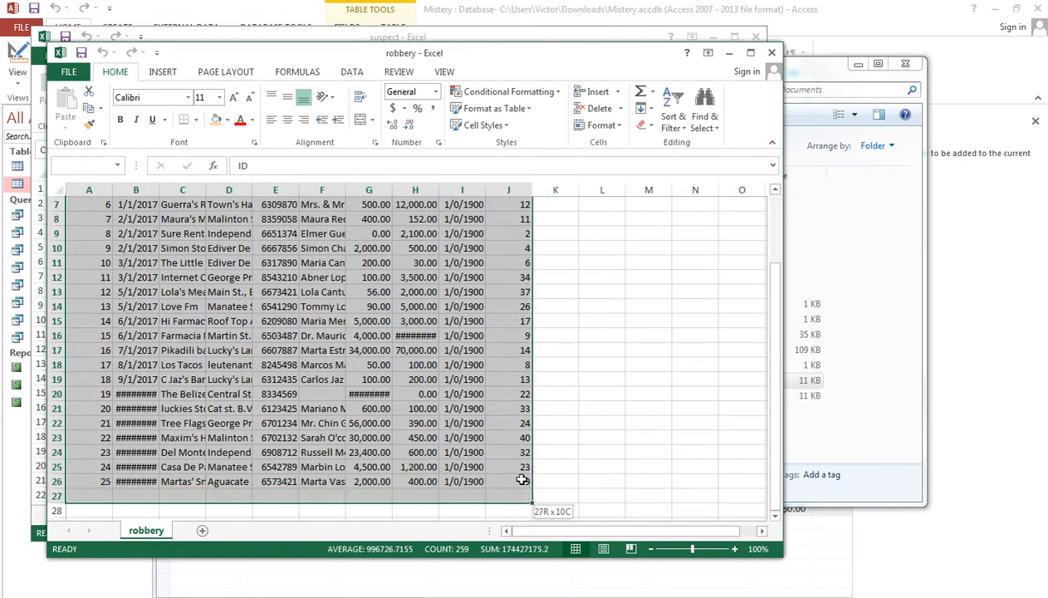
right_click(484, 432)
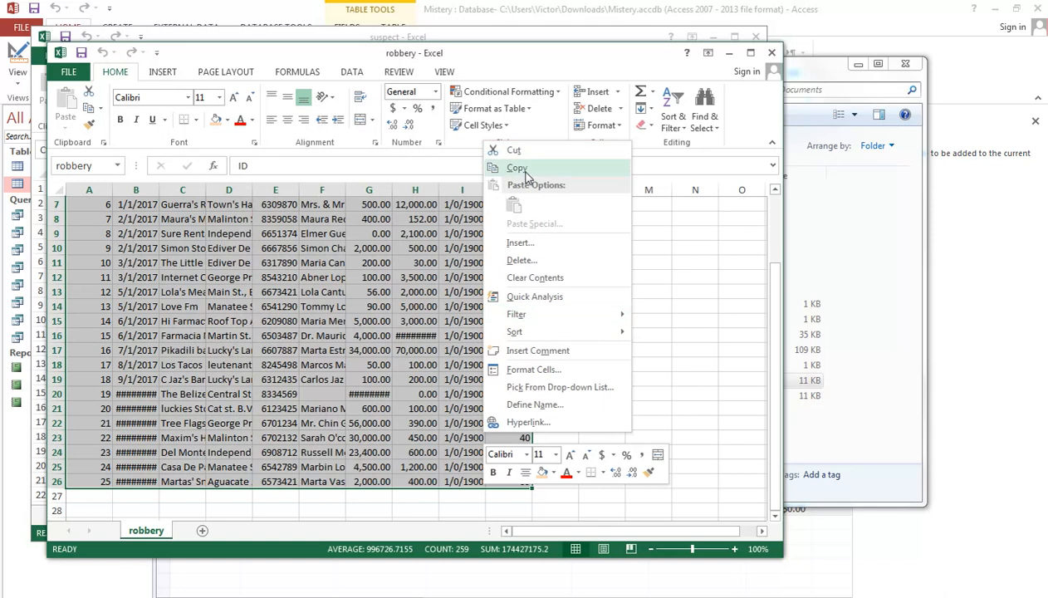
left_click(518, 167)
left_click(728, 55)
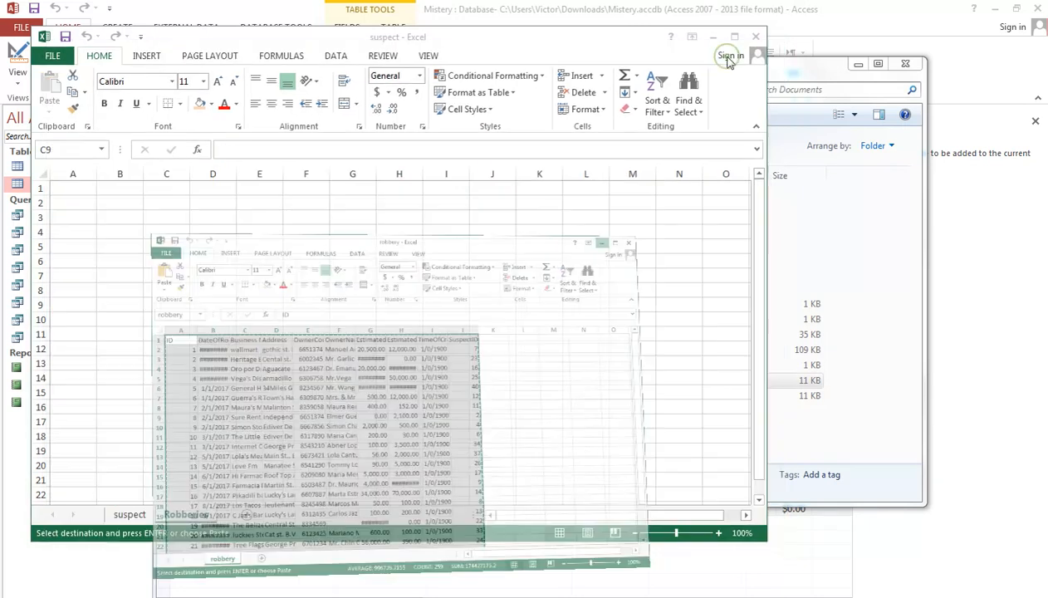
Step: Paste the copied robbery table at cell A1 of the Robberies sheet and check it against the suspect sheet
left_click(67, 186)
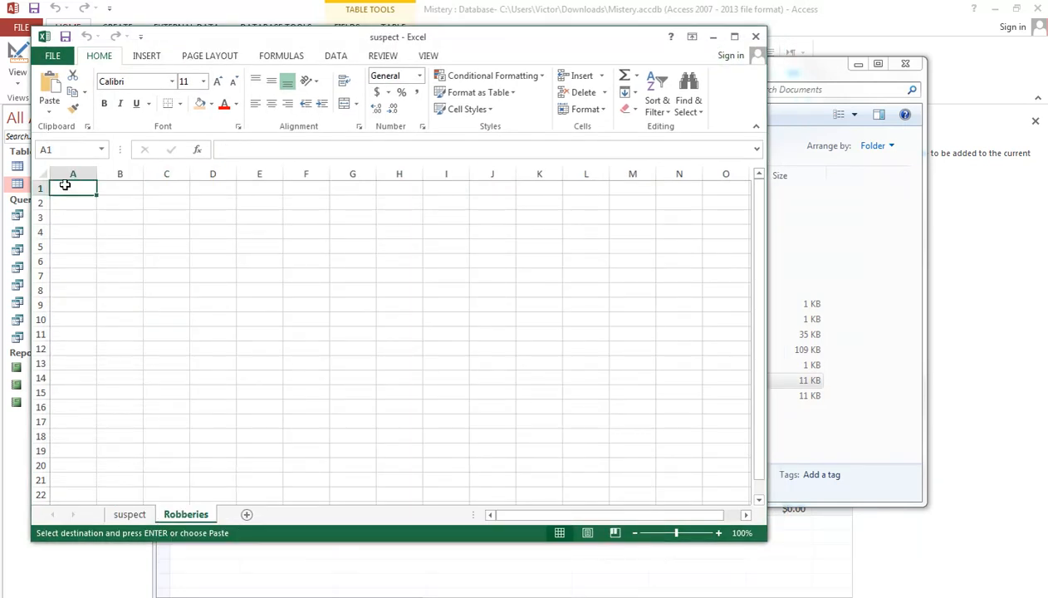
right_click(80, 189)
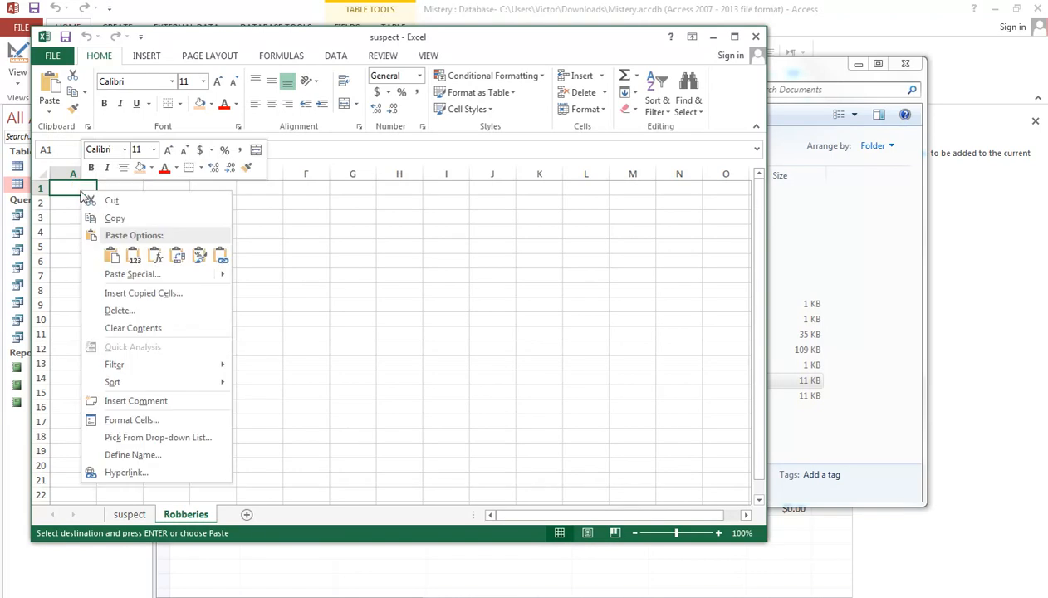
left_click(111, 249)
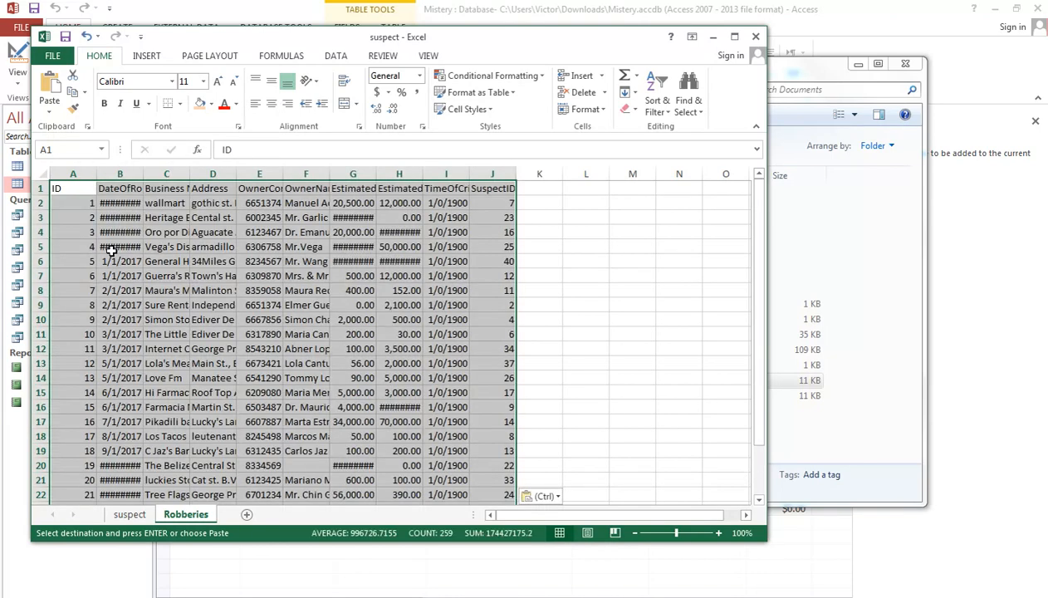
left_click(285, 248)
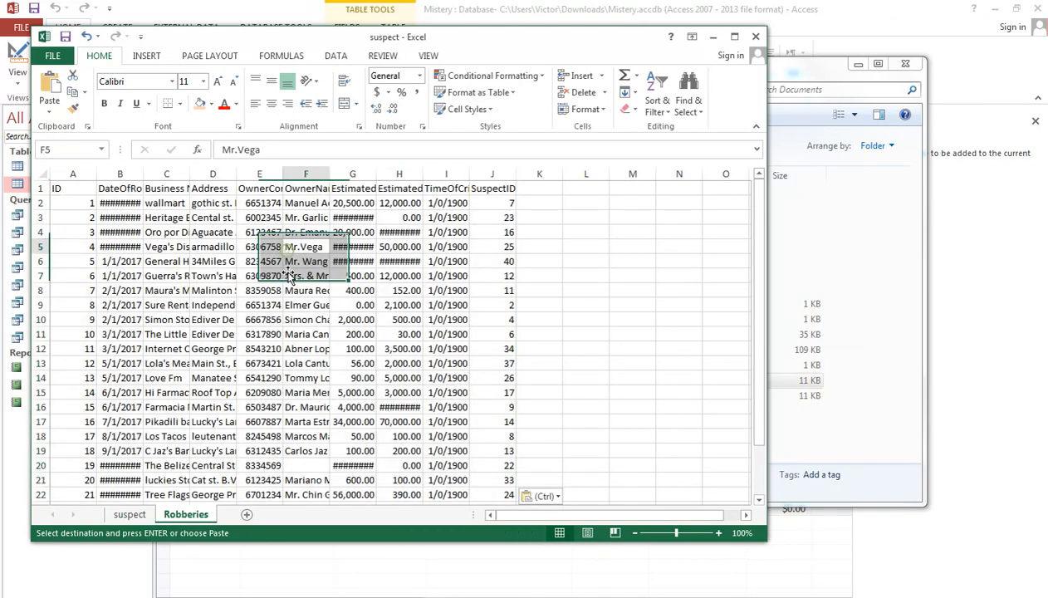
left_click(137, 515)
left_click(181, 515)
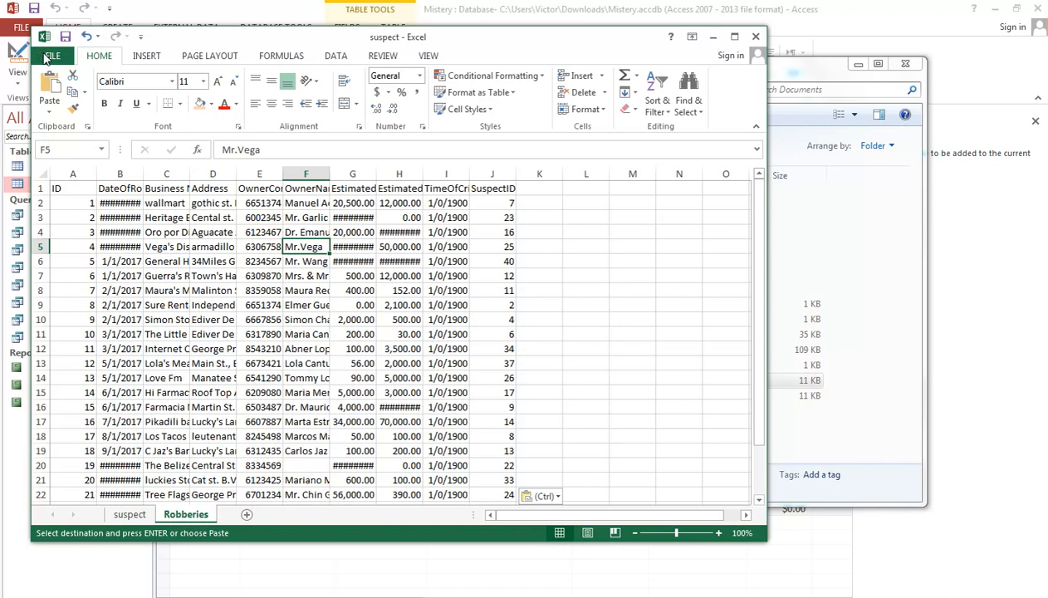
Step: Save the combined workbook to the Desktop as an Excel Workbook named Mystery
left_click(58, 59)
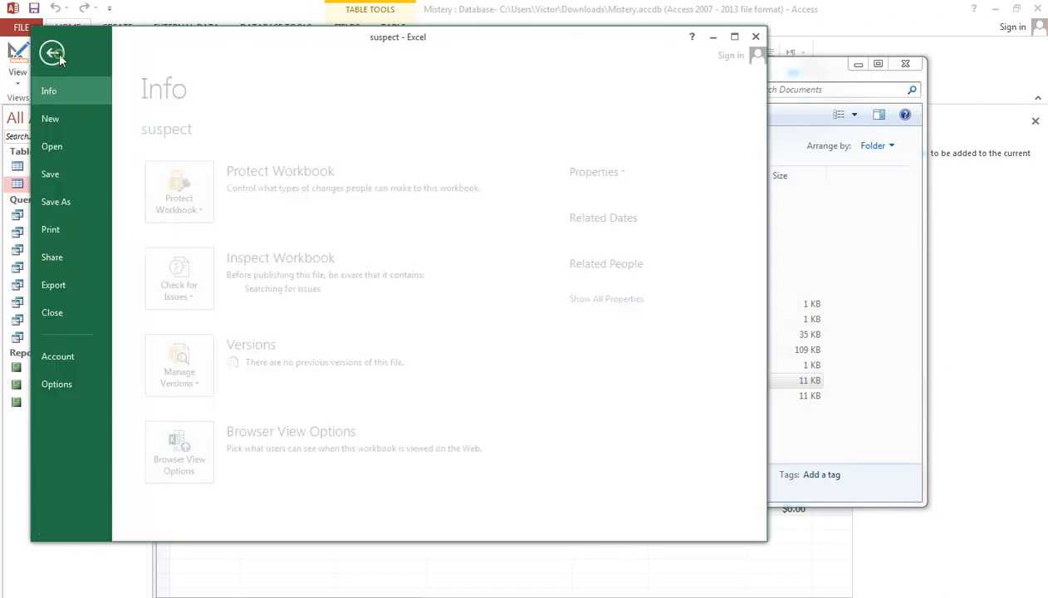
left_click(58, 58)
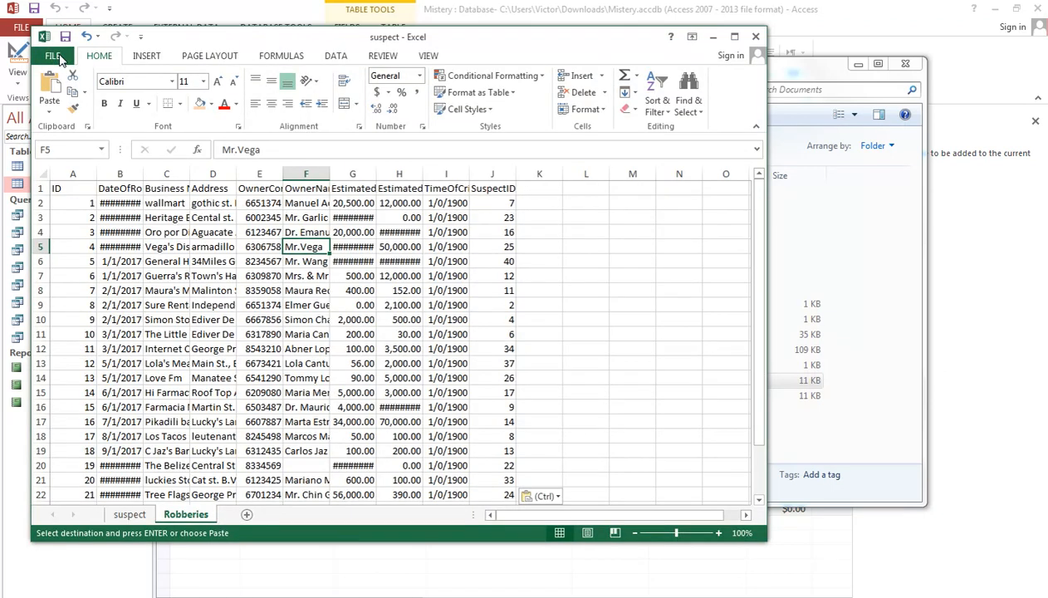
left_click(58, 59)
left_click(94, 201)
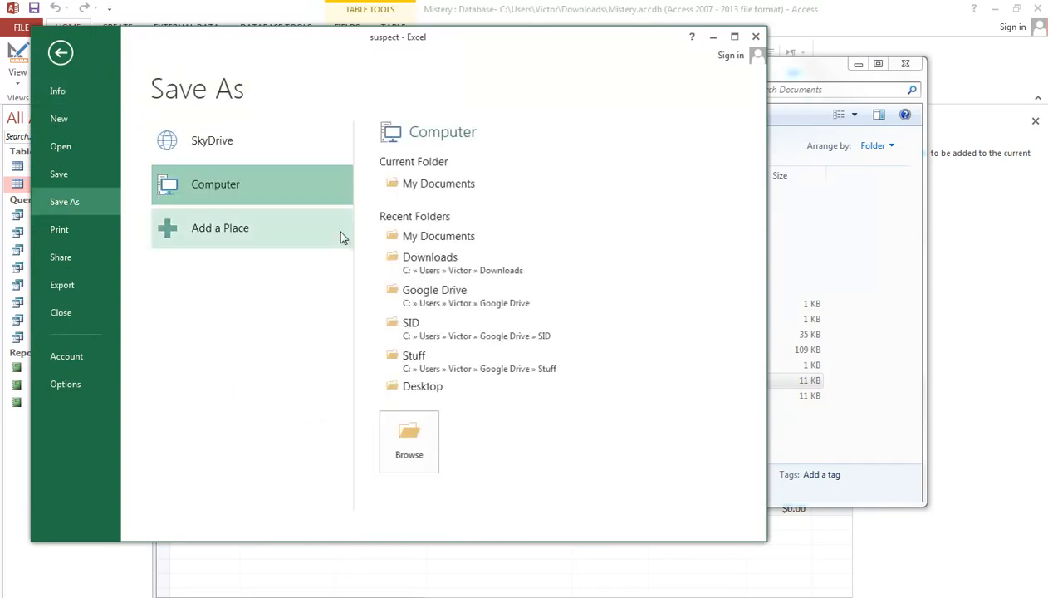
left_click(423, 304)
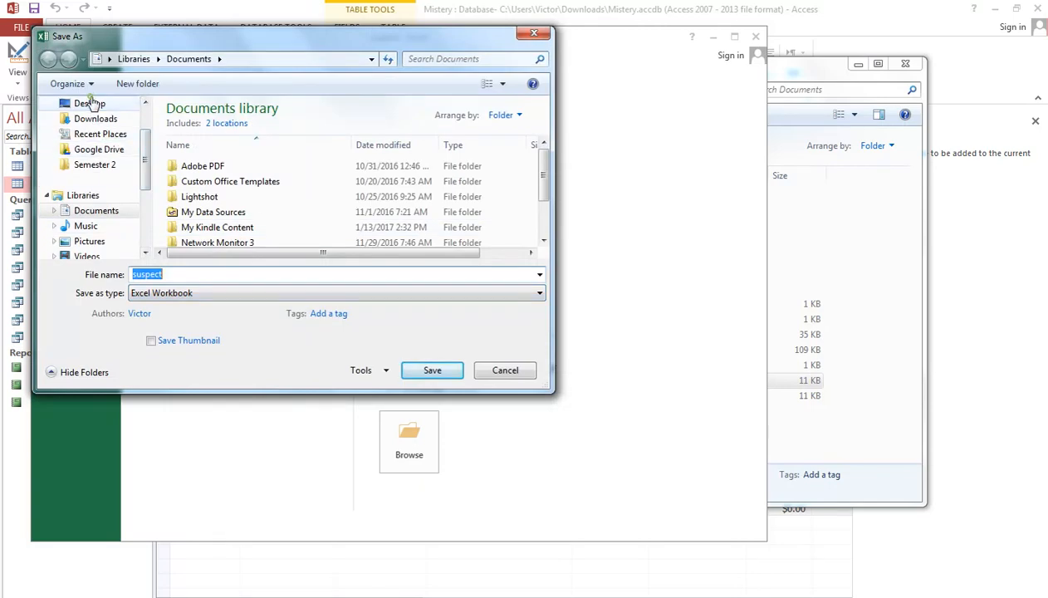
left_click(85, 103)
double_click(193, 273)
type("R")
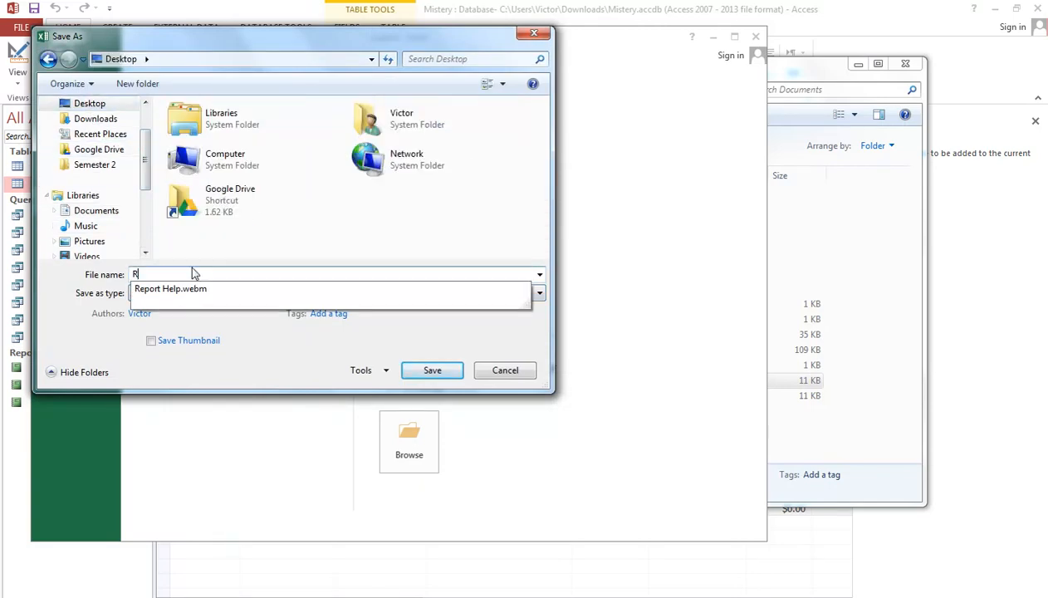
key("BackSpace")
type("Myst")
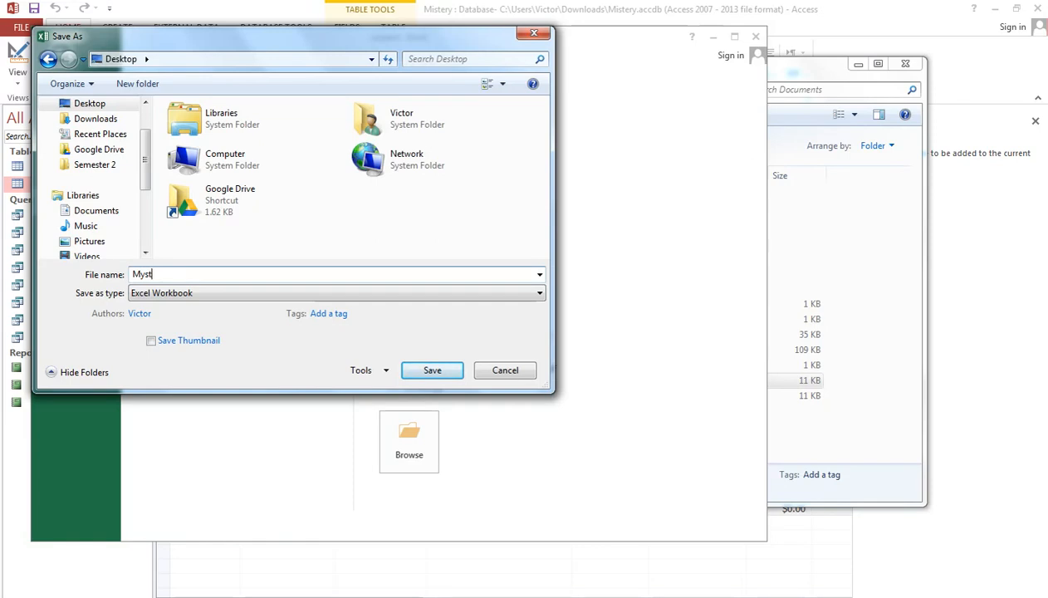
type("ery")
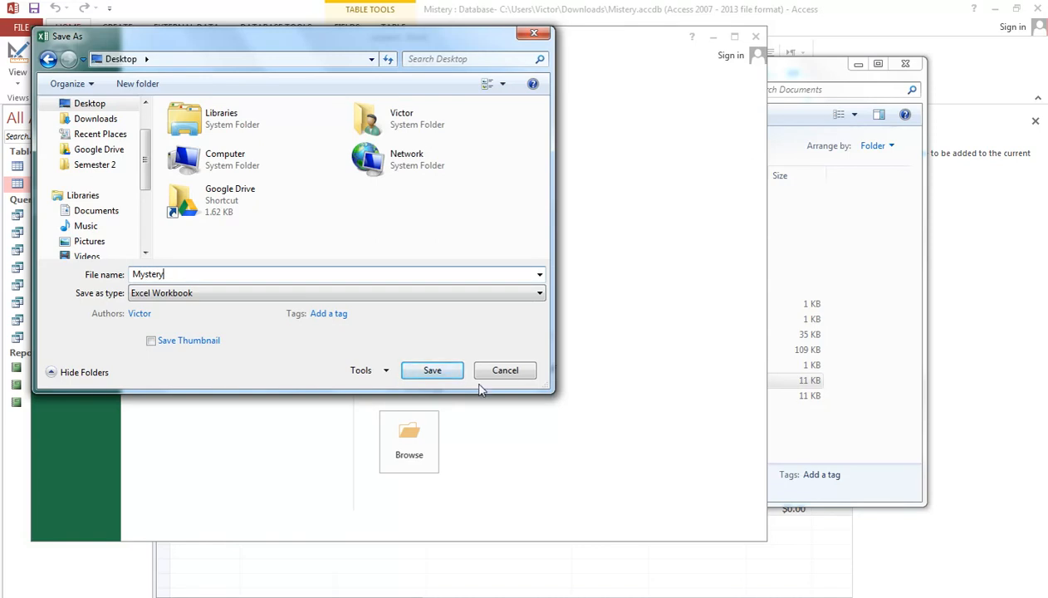
left_click(432, 371)
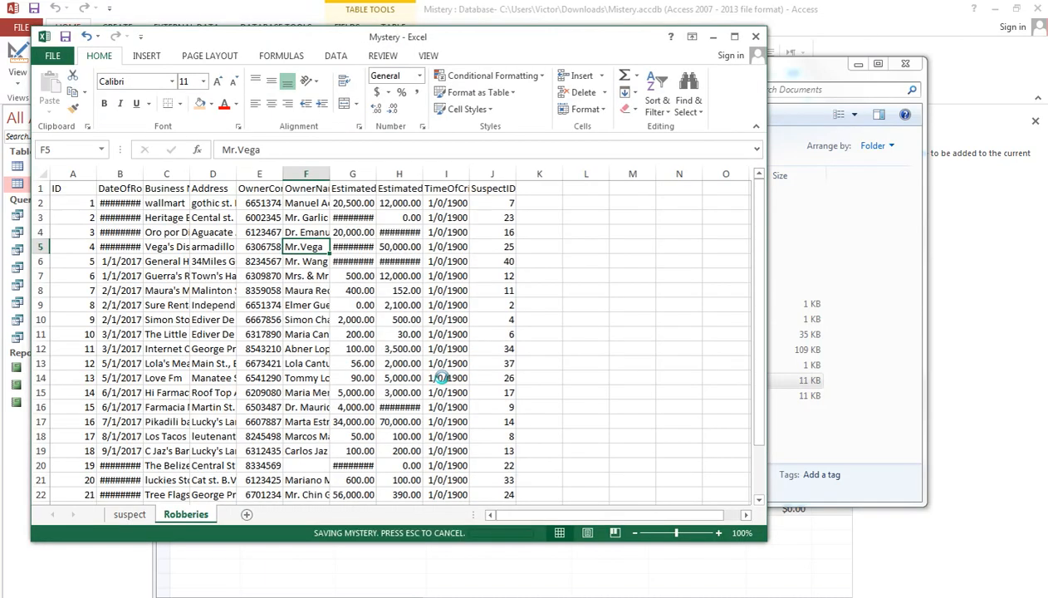
left_click(397, 361)
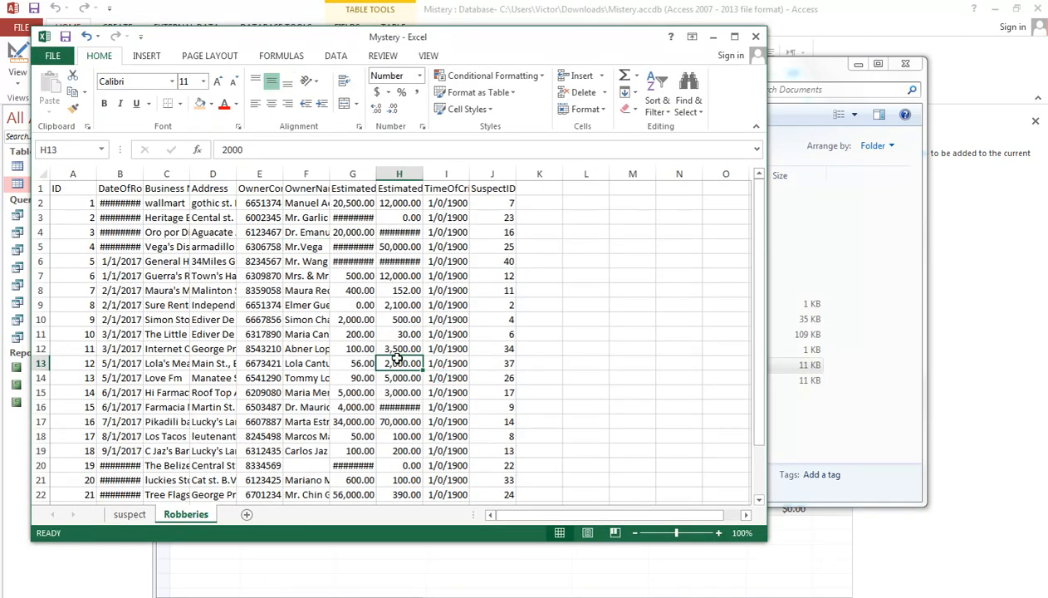